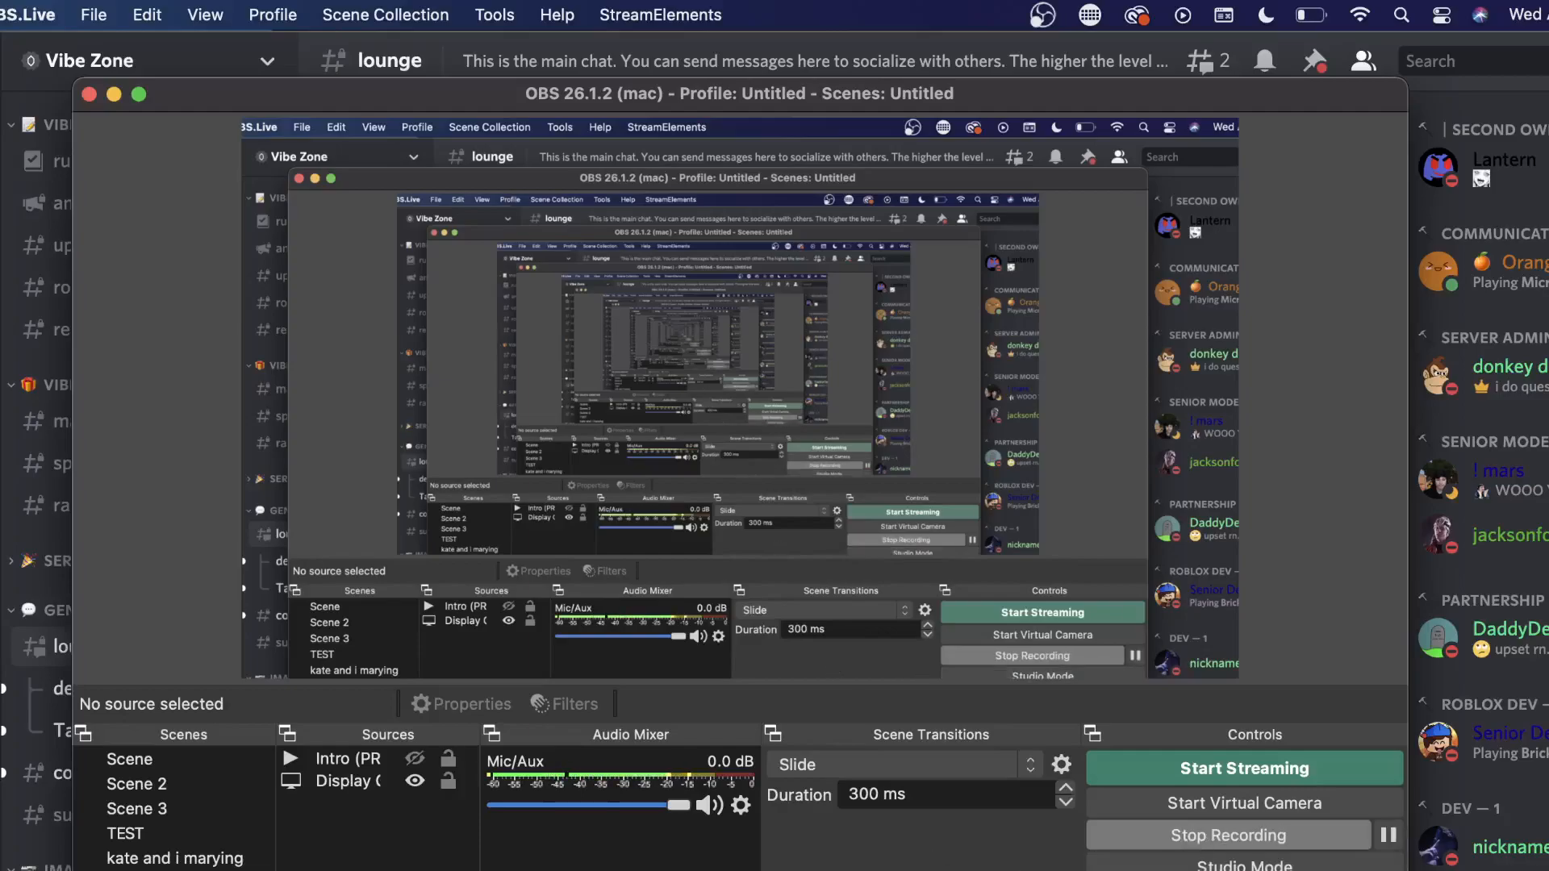
- Switch from OBS to the browser showing the JeakBlox channel Home tab
{"action": "key", "text": "super+Tab"}
{"action": "scroll", "coordinate": [555, 657], "scroll_direction": "down", "scroll_amount": 5}
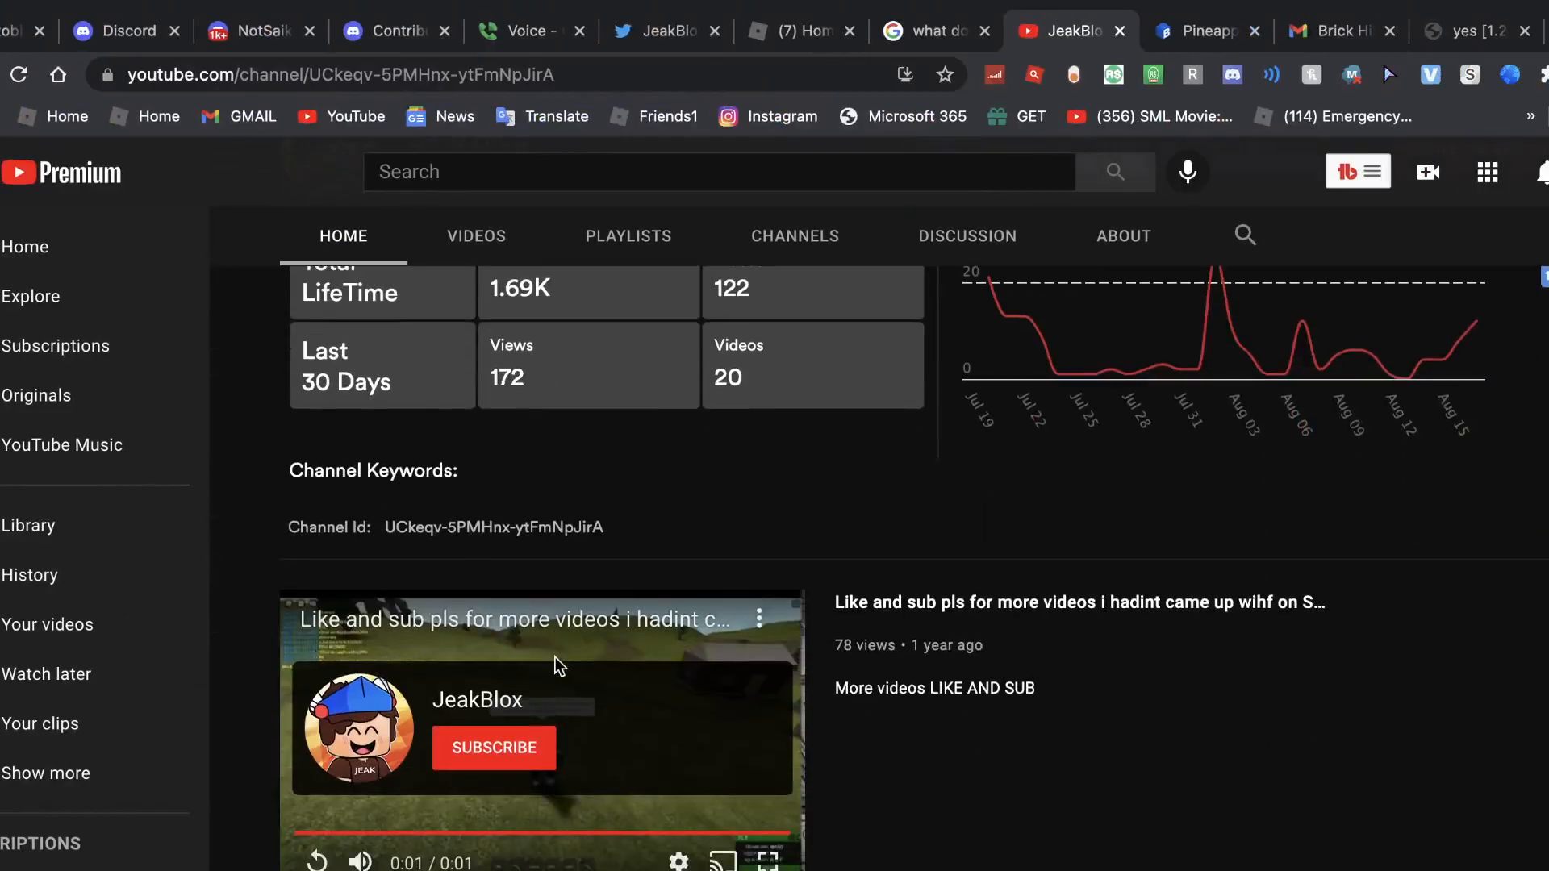
{"action": "scroll", "coordinate": [556, 657], "scroll_direction": "down", "scroll_amount": 2}
{"action": "scroll", "coordinate": [556, 658], "scroll_direction": "up", "scroll_amount": 2}
{"action": "scroll", "coordinate": [536, 756], "scroll_direction": "up", "scroll_amount": 5}
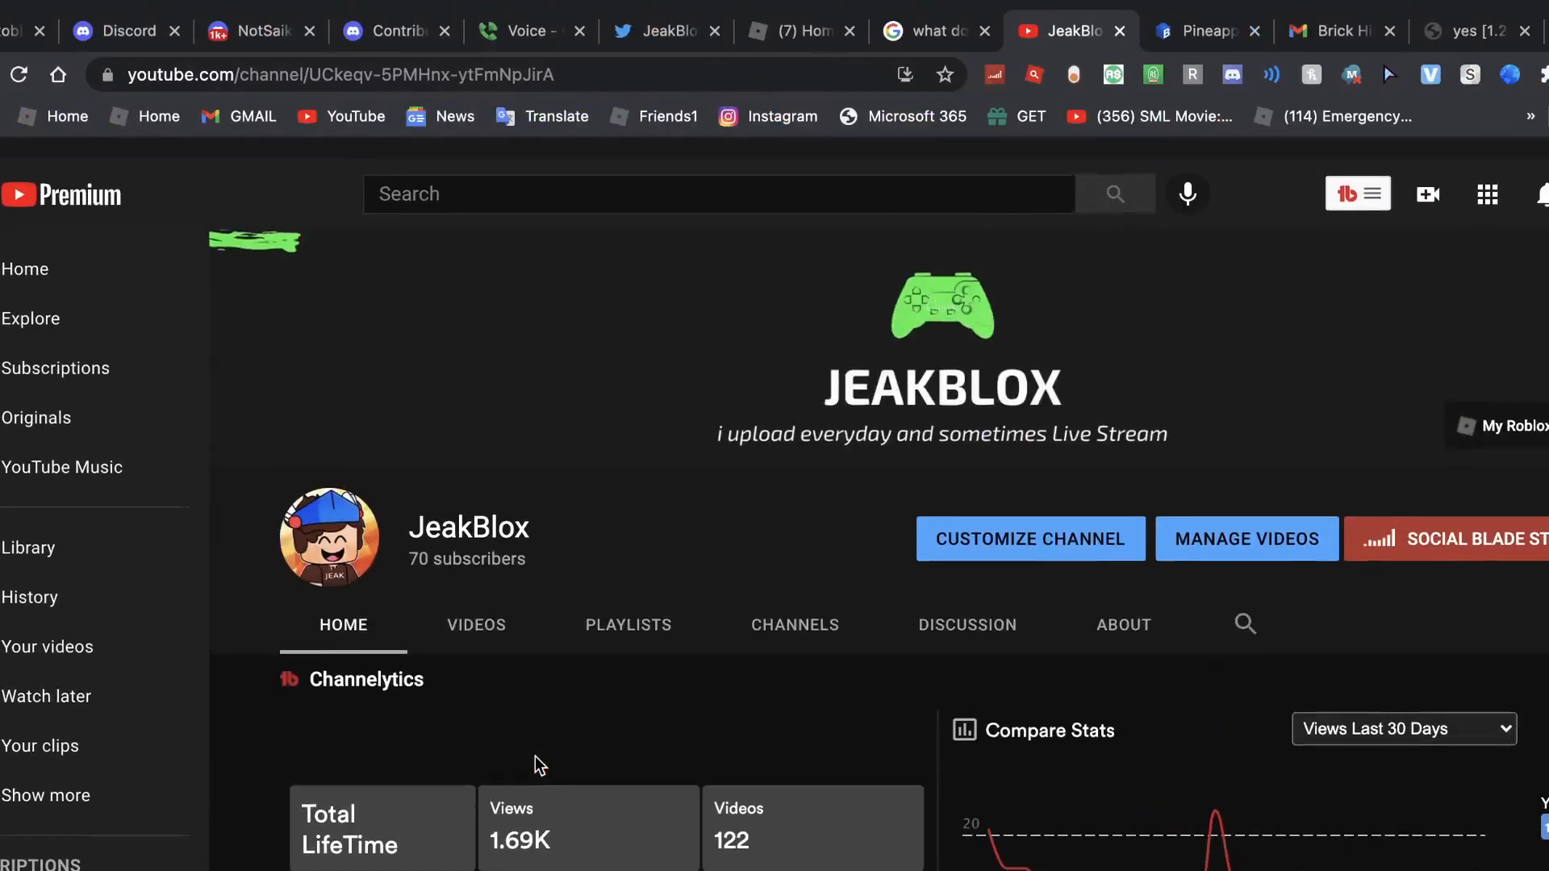
{"action": "scroll", "coordinate": [422, 553], "scroll_direction": "down", "scroll_amount": 5}
{"action": "scroll", "coordinate": [422, 554], "scroll_direction": "down", "scroll_amount": 4}
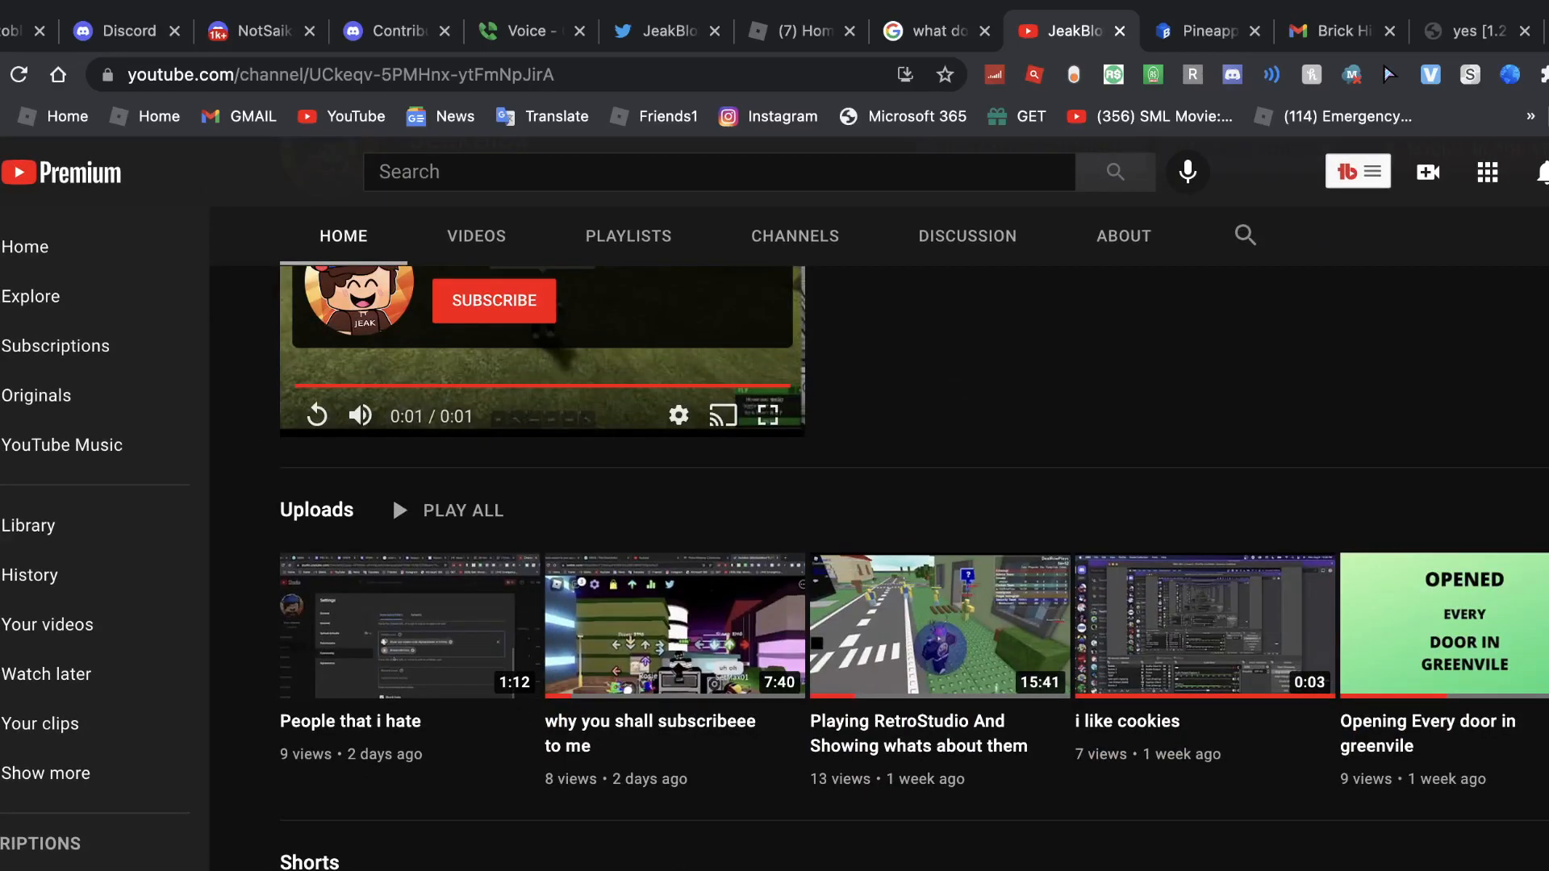
{"action": "mouse_move", "coordinate": [674, 626]}
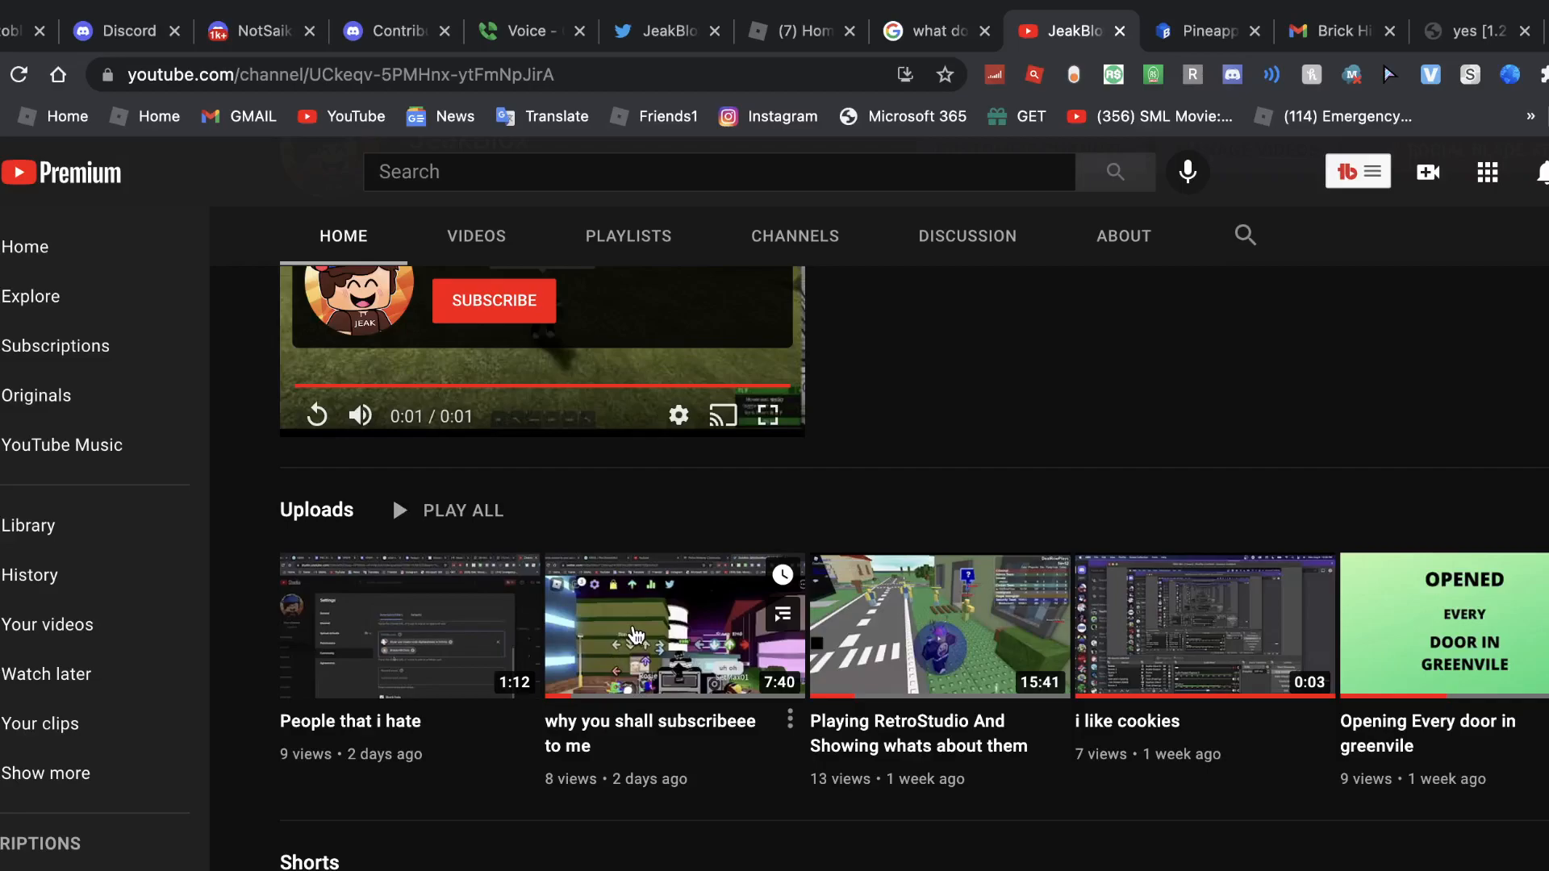
{"action": "scroll", "coordinate": [635, 636], "scroll_direction": "up", "scroll_amount": 5}
{"action": "scroll", "coordinate": [635, 636], "scroll_direction": "up", "scroll_amount": 3}
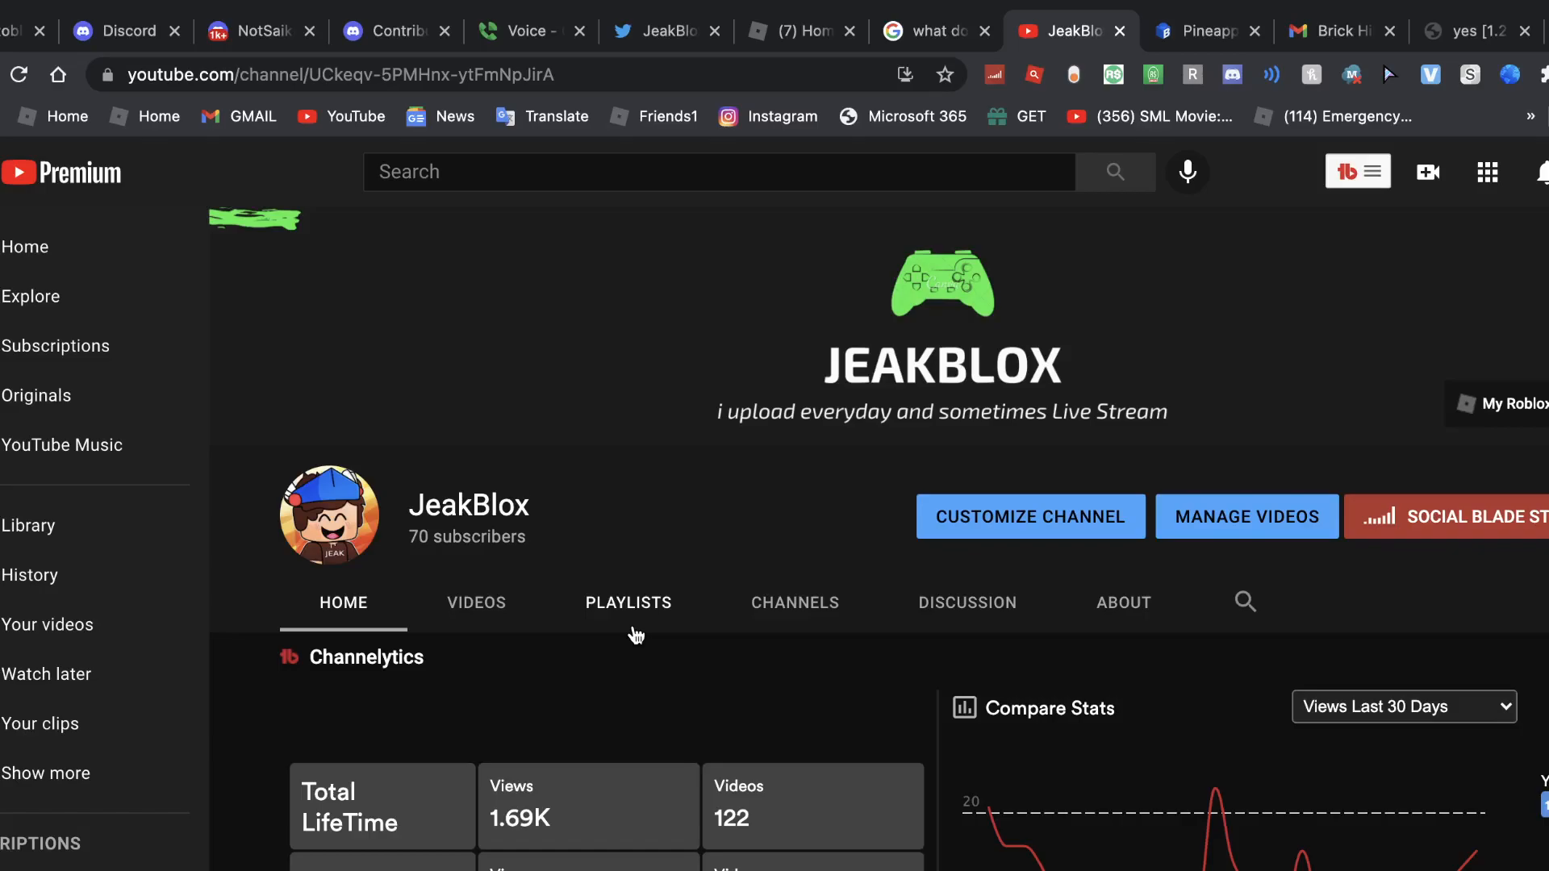
{"action": "scroll", "coordinate": [635, 636], "scroll_direction": "down", "scroll_amount": 4}
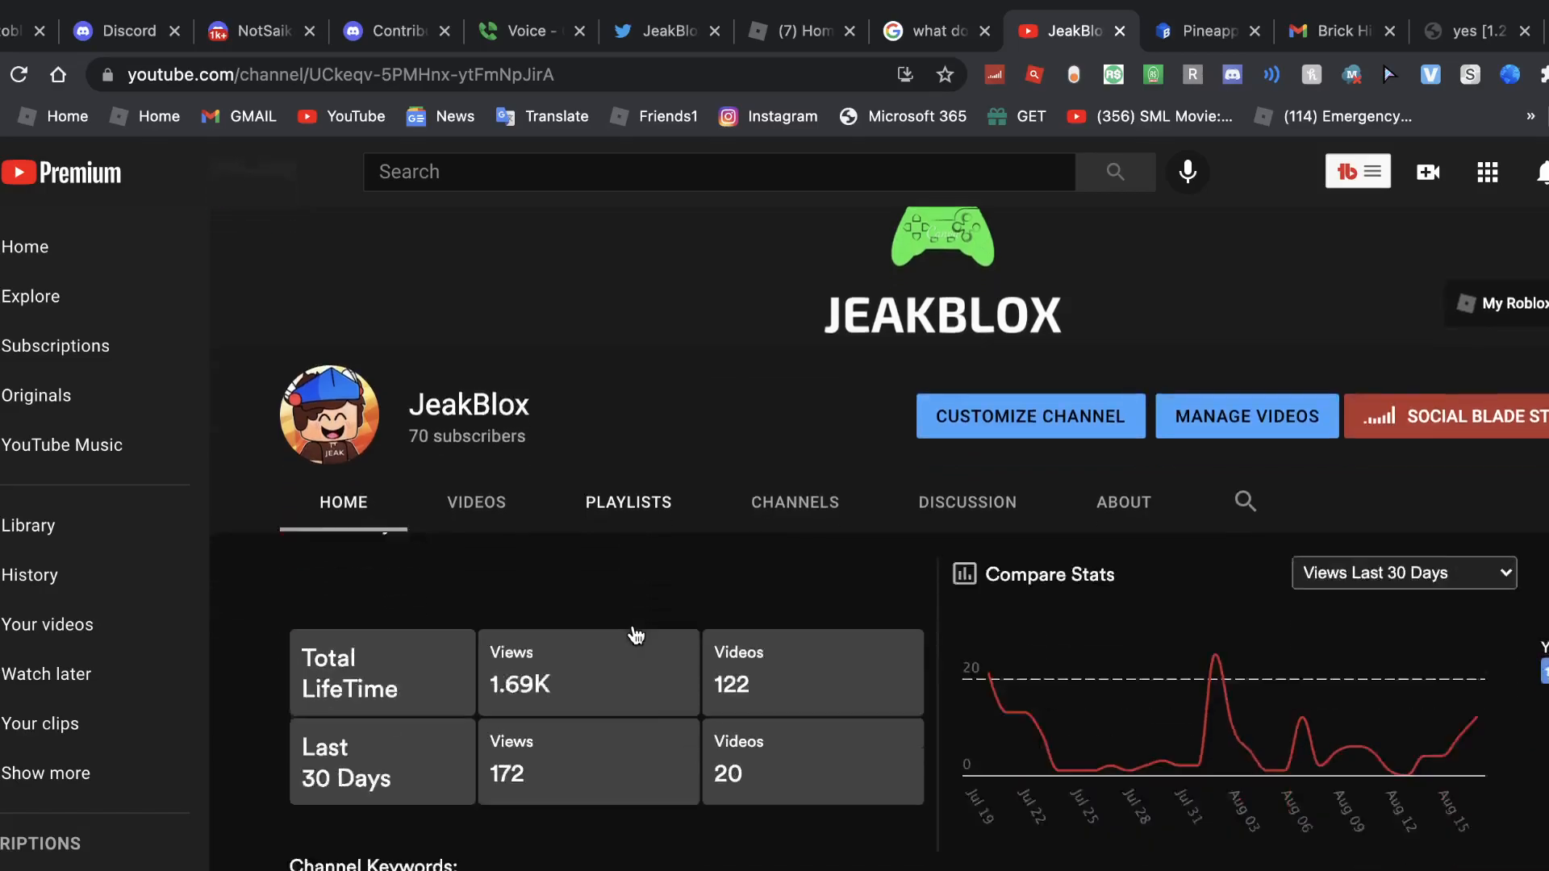
{"action": "scroll", "coordinate": [636, 636], "scroll_direction": "down", "scroll_amount": 4}
{"action": "scroll", "coordinate": [636, 636], "scroll_direction": "down", "scroll_amount": 2}
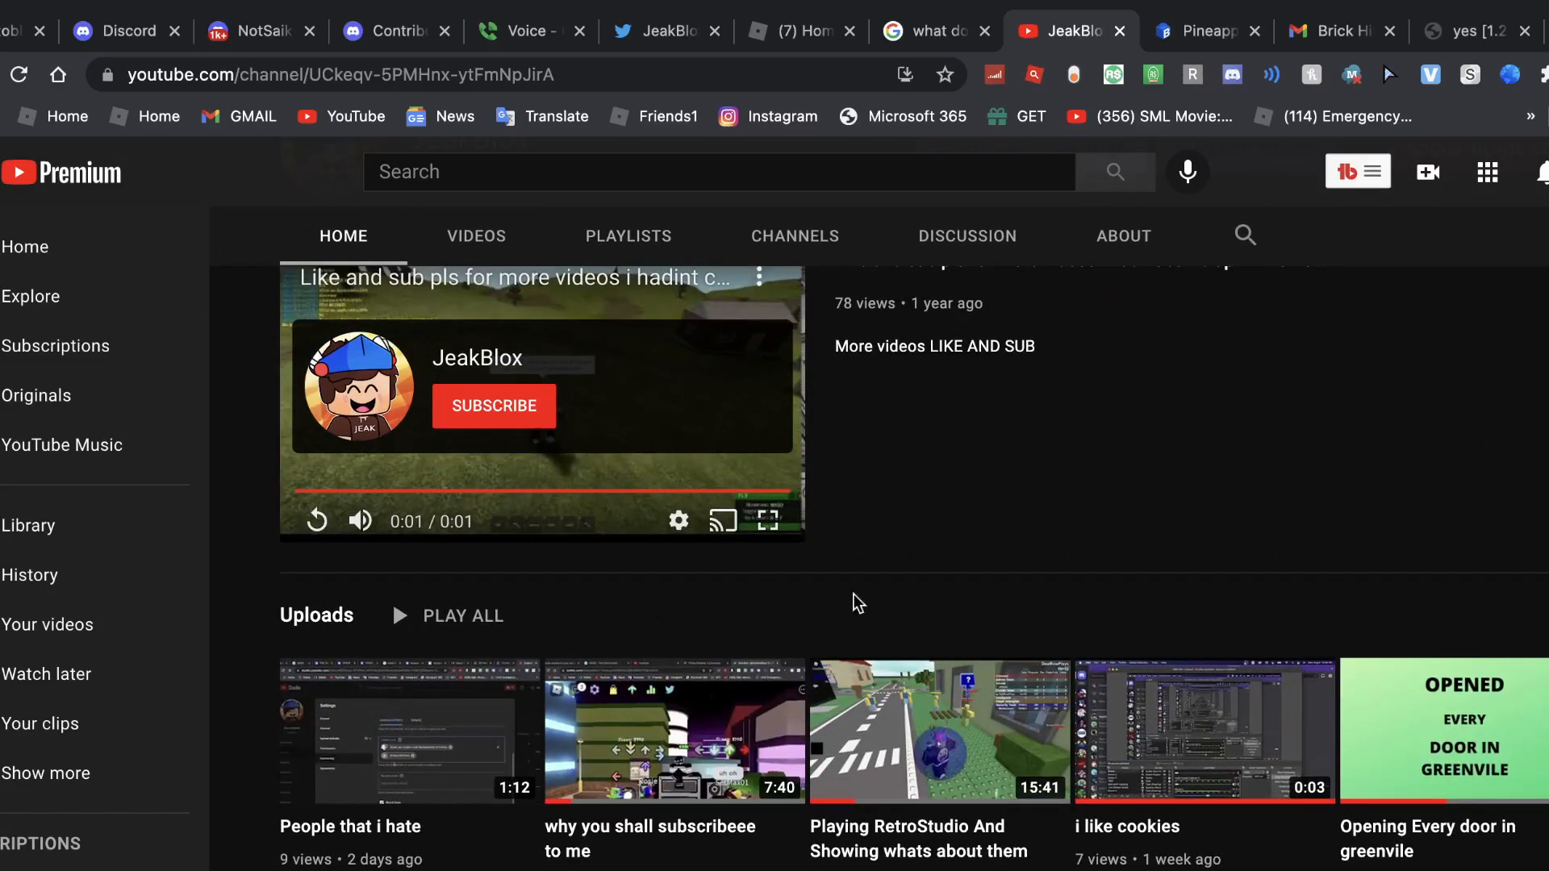
{"action": "scroll", "coordinate": [853, 595], "scroll_direction": "up", "scroll_amount": 3}
{"action": "scroll", "coordinate": [846, 544], "scroll_direction": "up", "scroll_amount": 4}
{"action": "scroll", "coordinate": [806, 524], "scroll_direction": "down", "scroll_amount": 2}
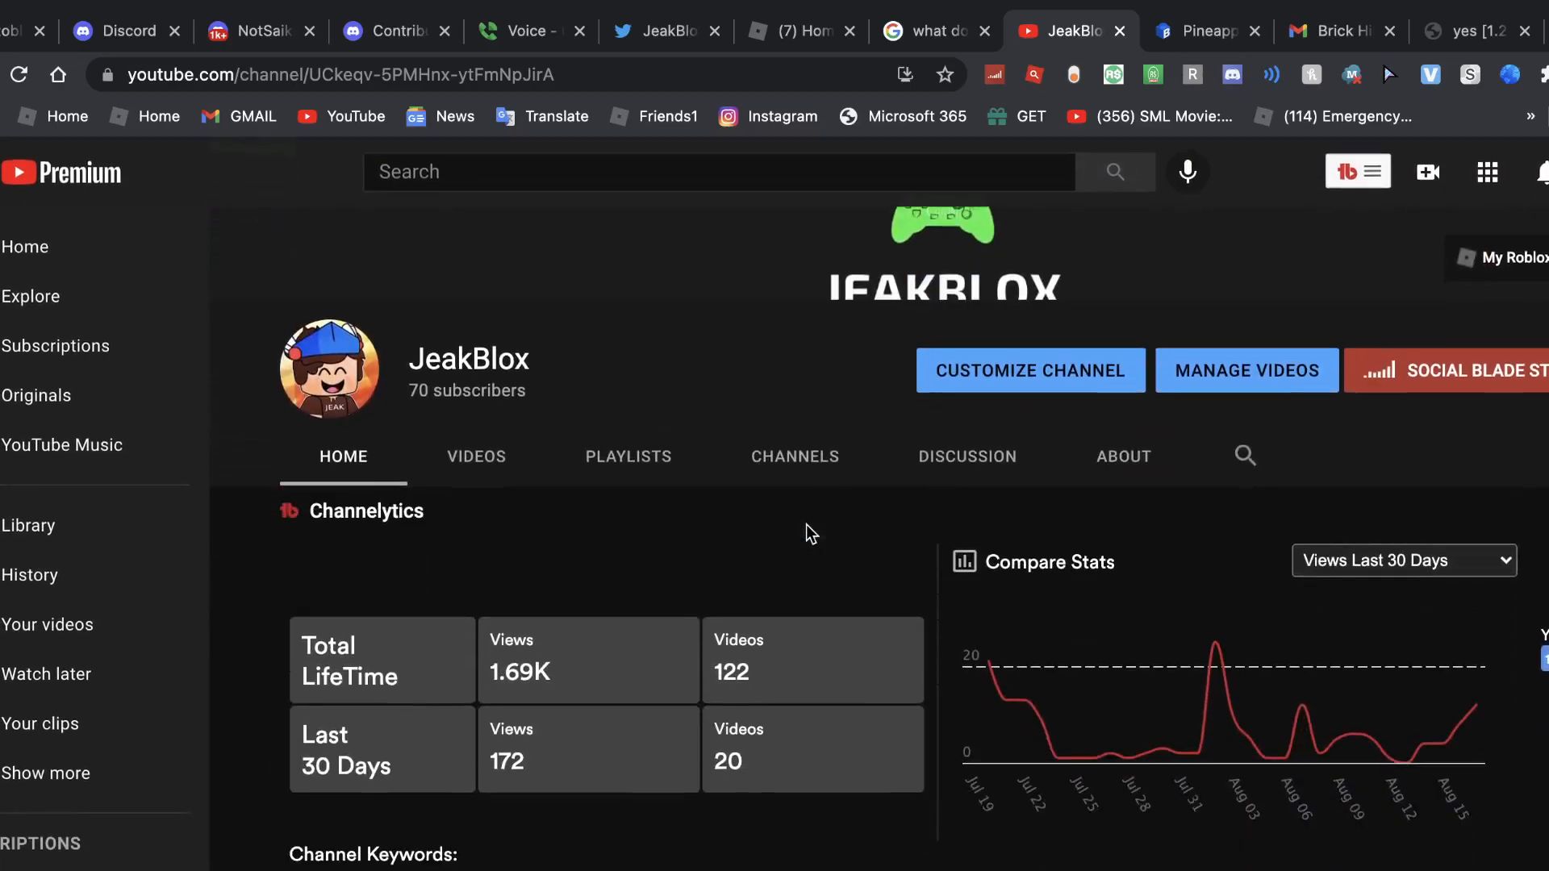
{"action": "scroll", "coordinate": [901, 554], "scroll_direction": "down", "scroll_amount": 3}
{"action": "scroll", "coordinate": [901, 555], "scroll_direction": "down", "scroll_amount": 3}
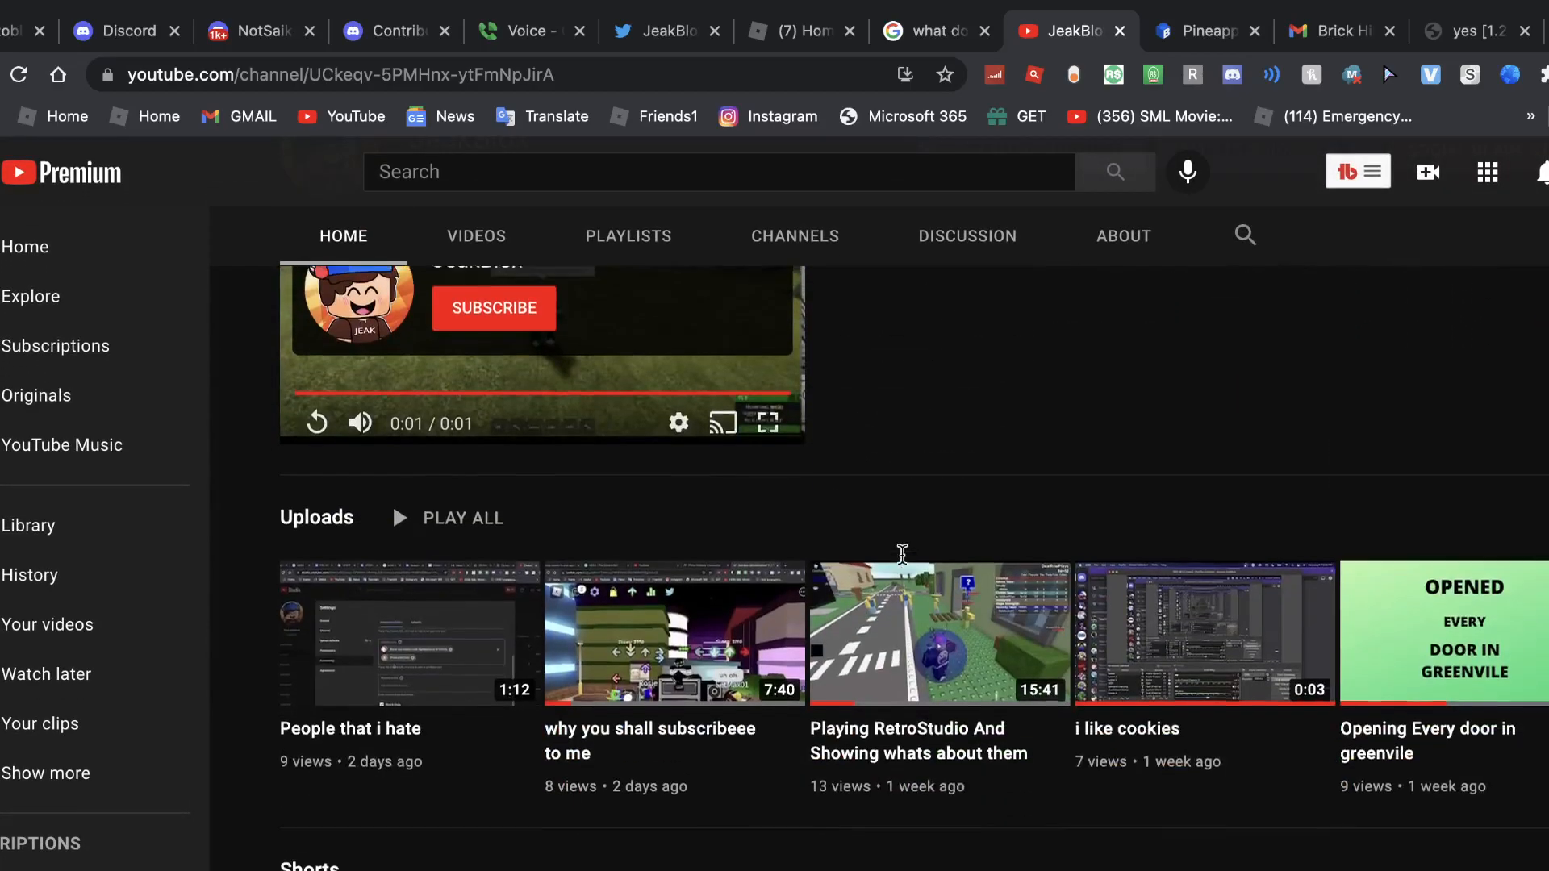
{"action": "scroll", "coordinate": [902, 554], "scroll_direction": "down", "scroll_amount": 2}
{"action": "scroll", "coordinate": [902, 567], "scroll_direction": "up", "scroll_amount": 8}
{"action": "scroll", "coordinate": [900, 558], "scroll_direction": "up", "scroll_amount": 2}
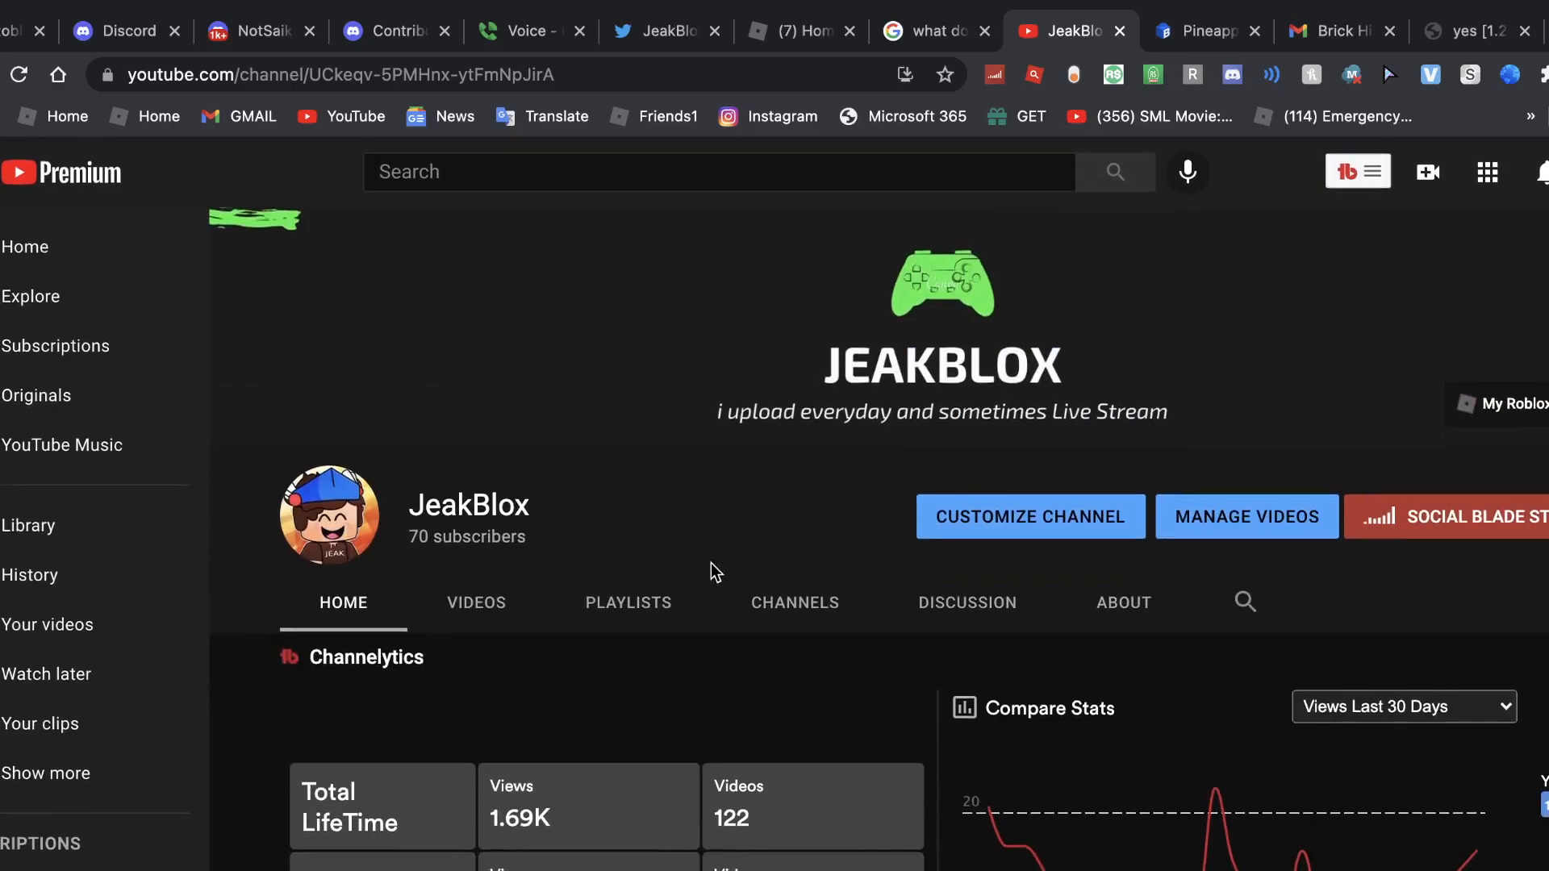
{"action": "scroll", "coordinate": [713, 537], "scroll_direction": "down", "scroll_amount": 5}
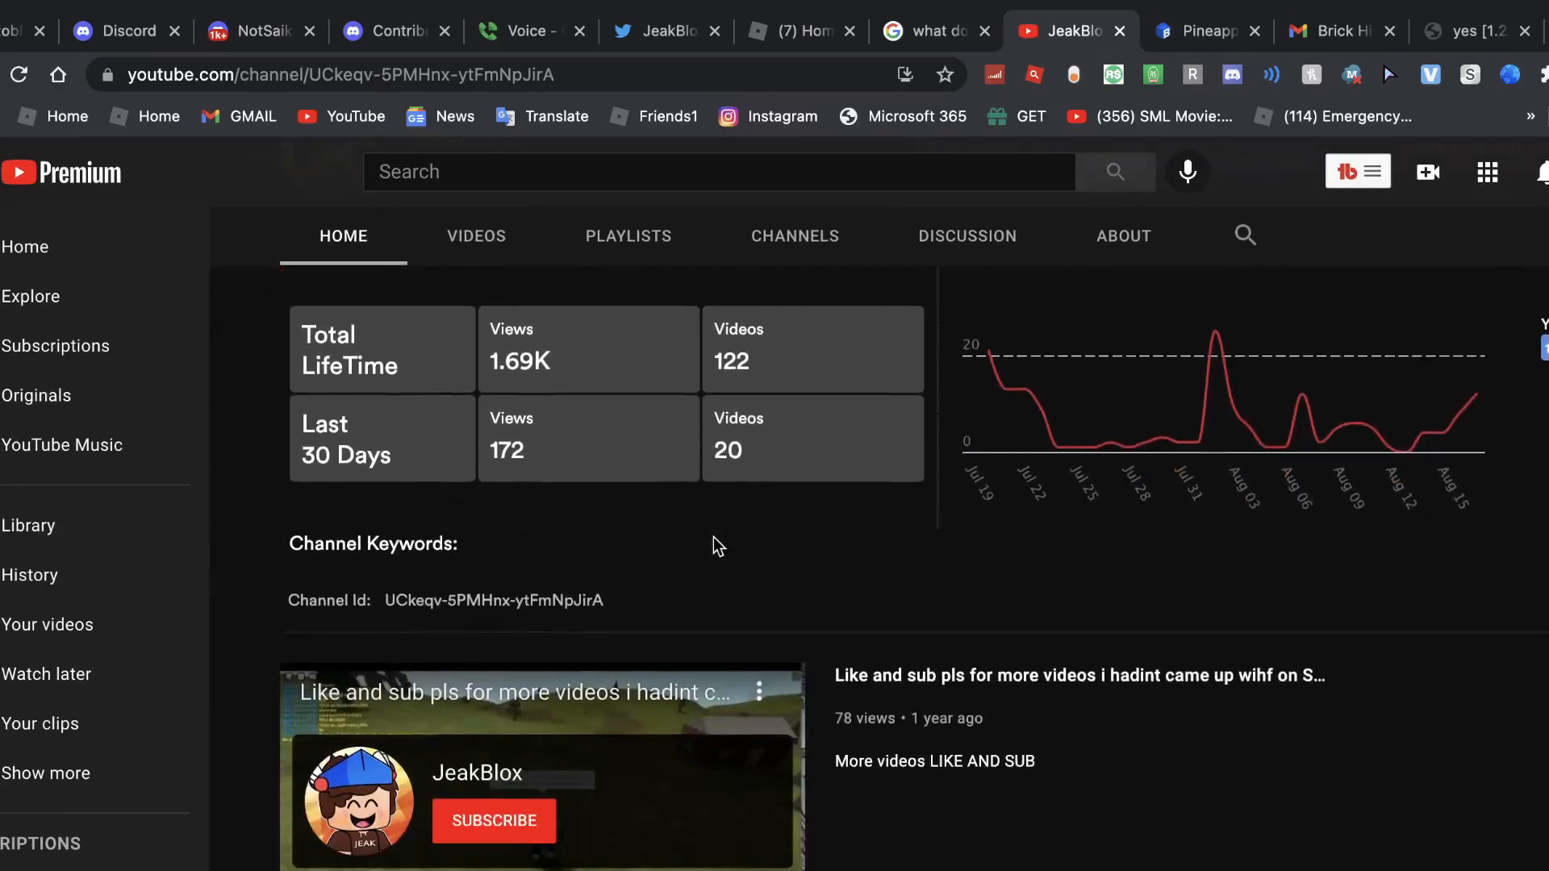
{"action": "scroll", "coordinate": [713, 537], "scroll_direction": "down", "scroll_amount": 4}
{"action": "scroll", "coordinate": [713, 535], "scroll_direction": "up", "scroll_amount": 10}
{"action": "scroll", "coordinate": [626, 568], "scroll_direction": "down", "scroll_amount": 4}
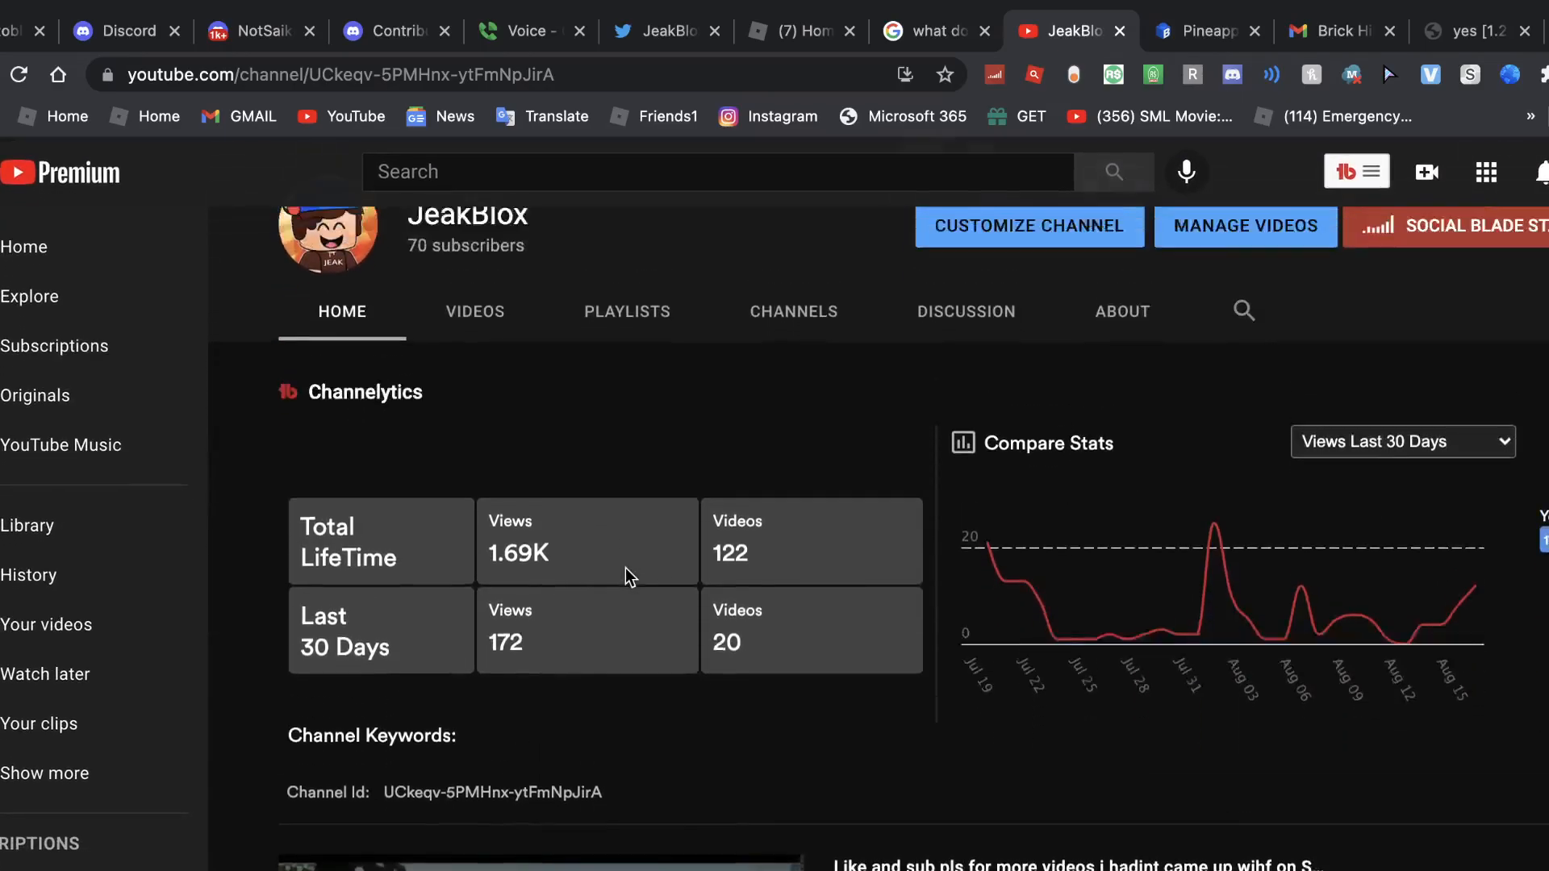
{"action": "scroll", "coordinate": [626, 568], "scroll_direction": "up", "scroll_amount": 3}
{"action": "scroll", "coordinate": [626, 567], "scroll_direction": "down", "scroll_amount": 1}
{"action": "key", "text": "ctrl+Up"}
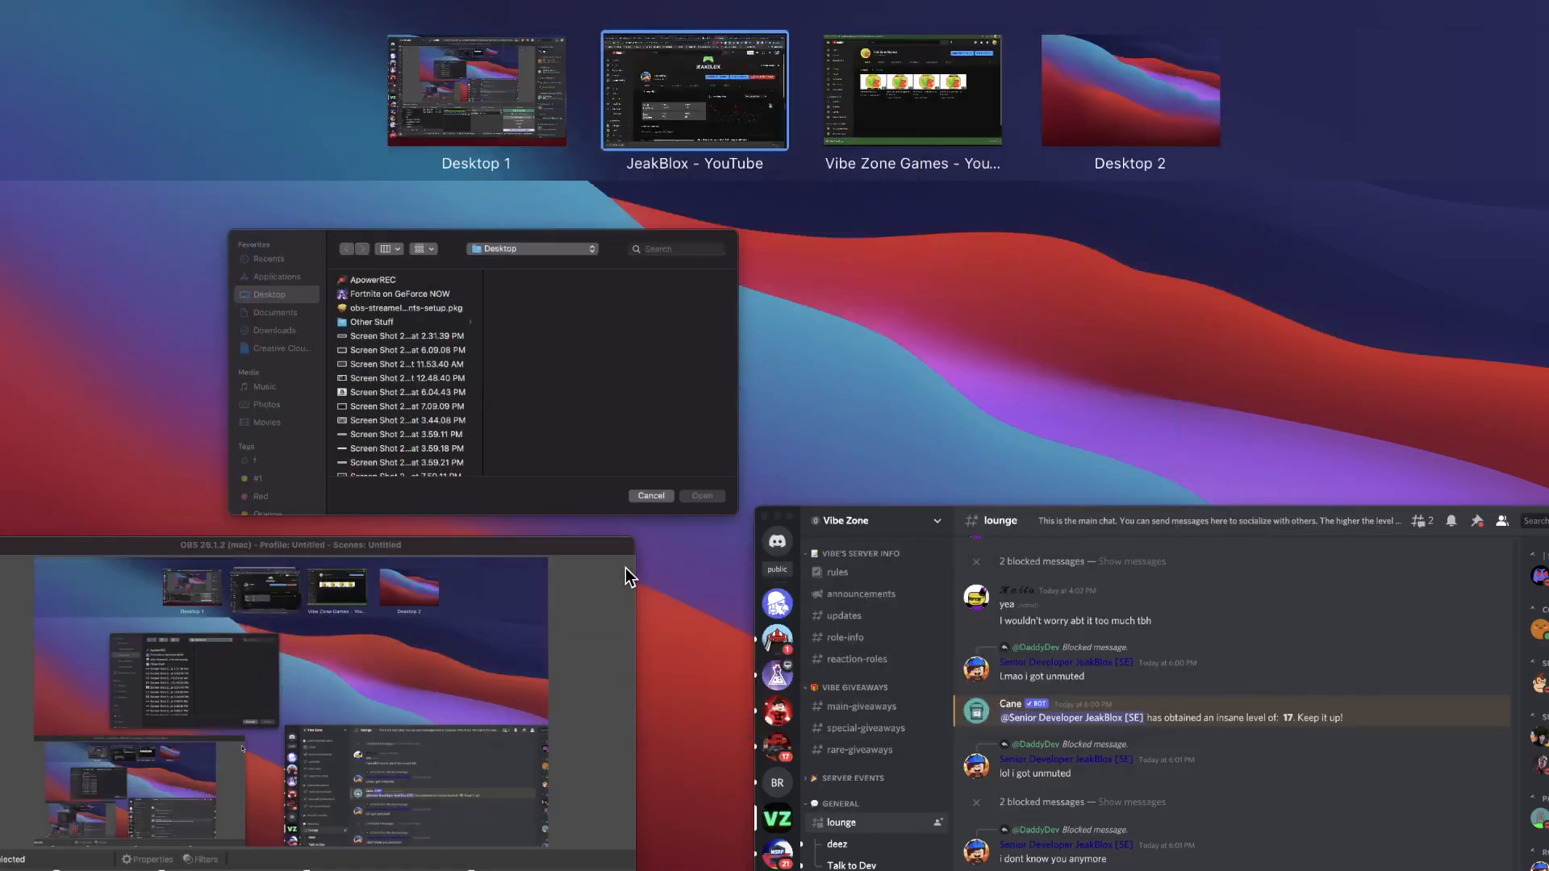
{"action": "left_click", "coordinate": [1150, 677]}
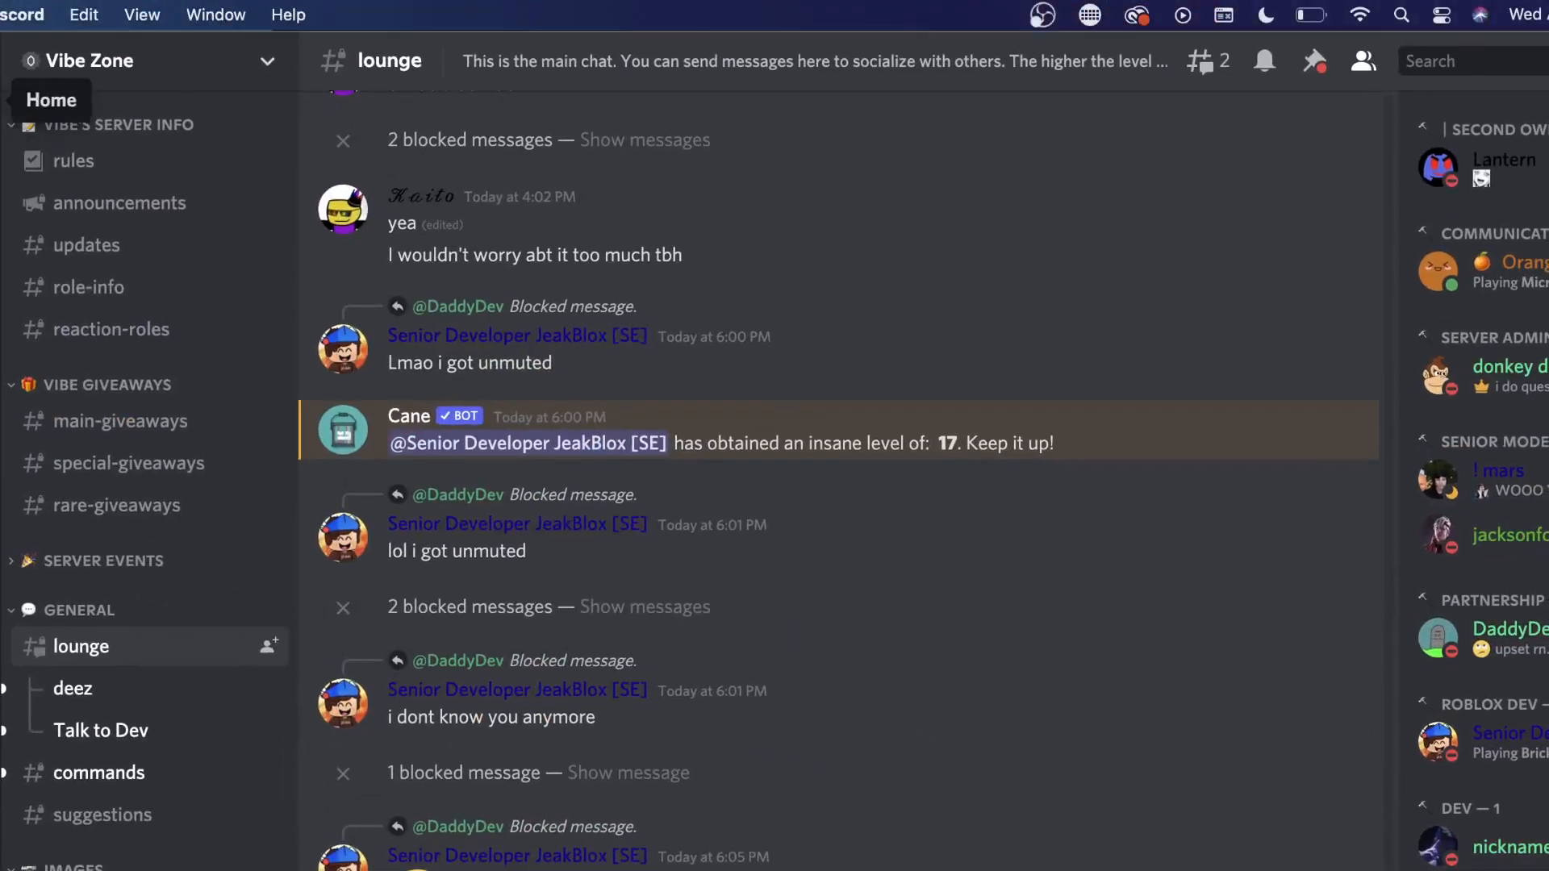
{"action": "left_click", "coordinate": [30, 61]}
{"action": "left_click", "coordinate": [126, 508]}
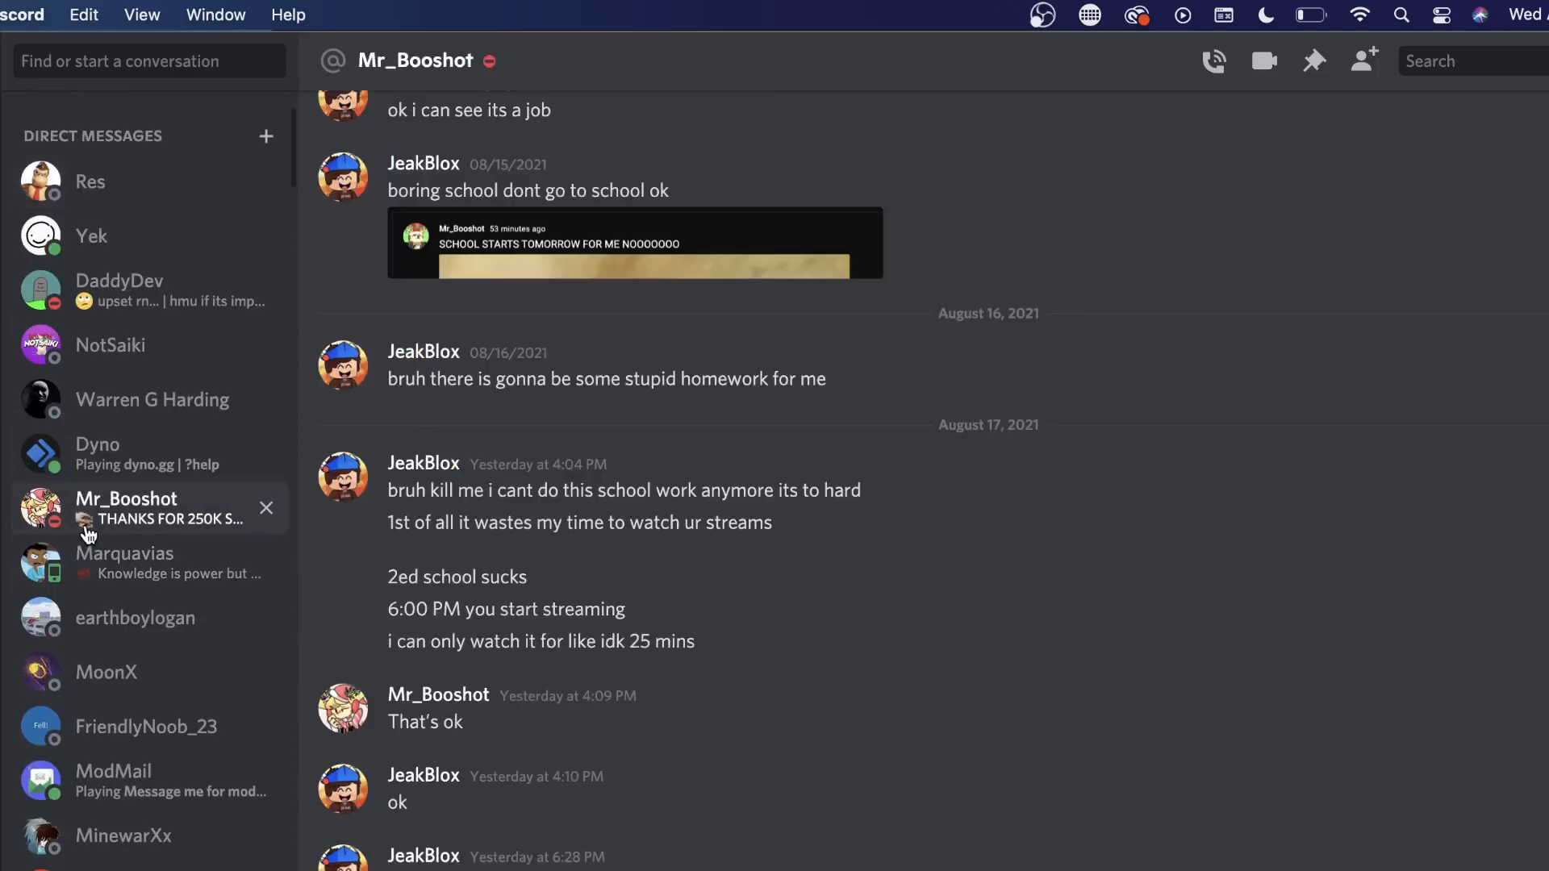
{"action": "right_click", "coordinate": [98, 533]}
{"action": "left_click", "coordinate": [133, 604]}
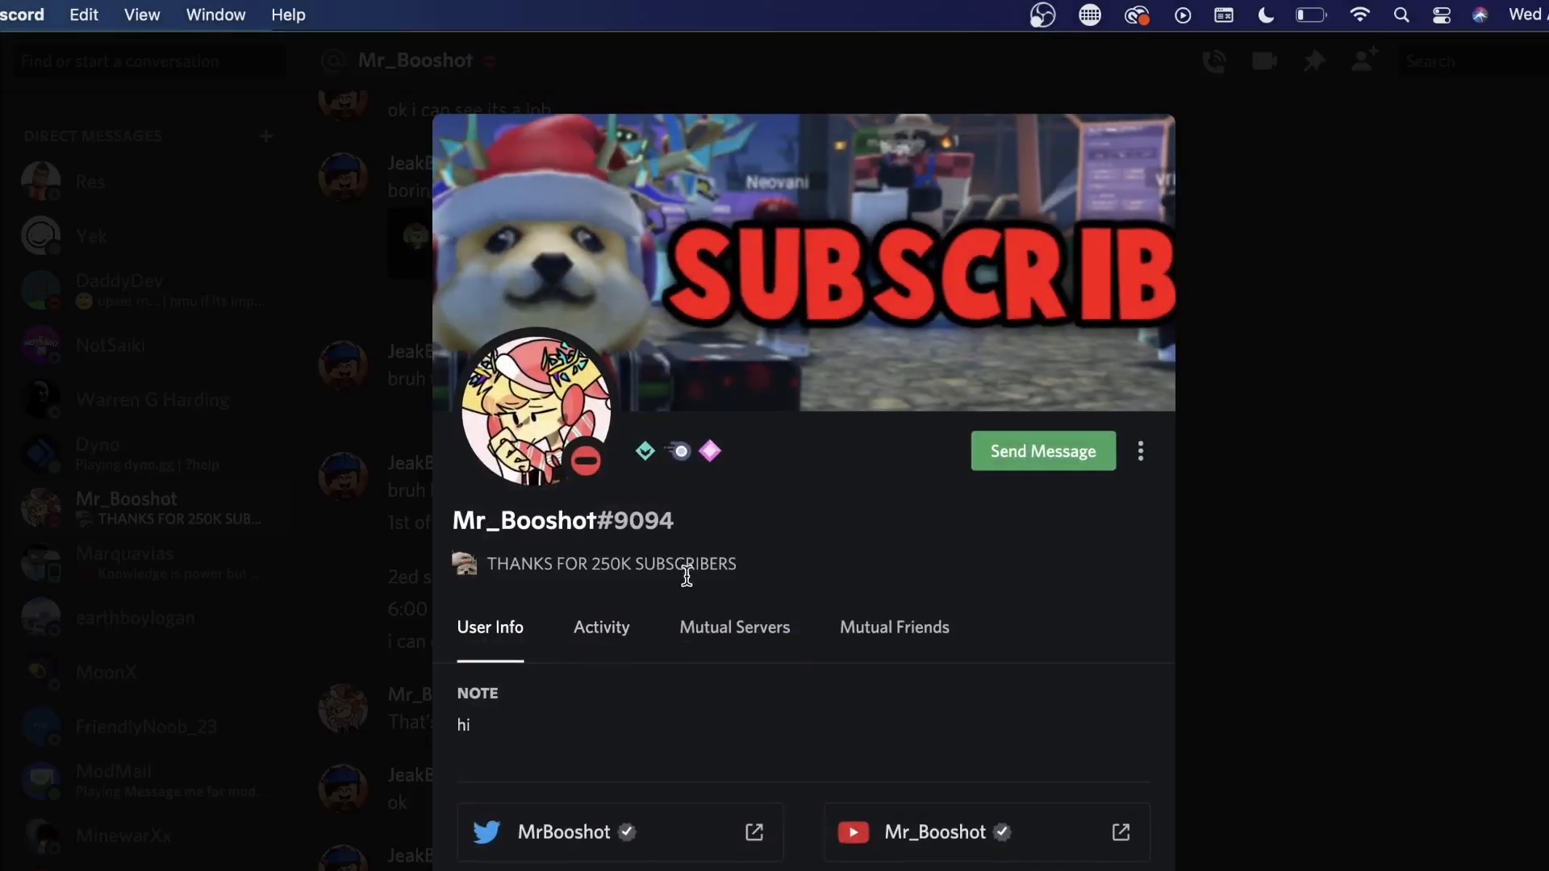
{"action": "left_click", "coordinate": [601, 635]}
{"action": "left_click", "coordinate": [735, 635]}
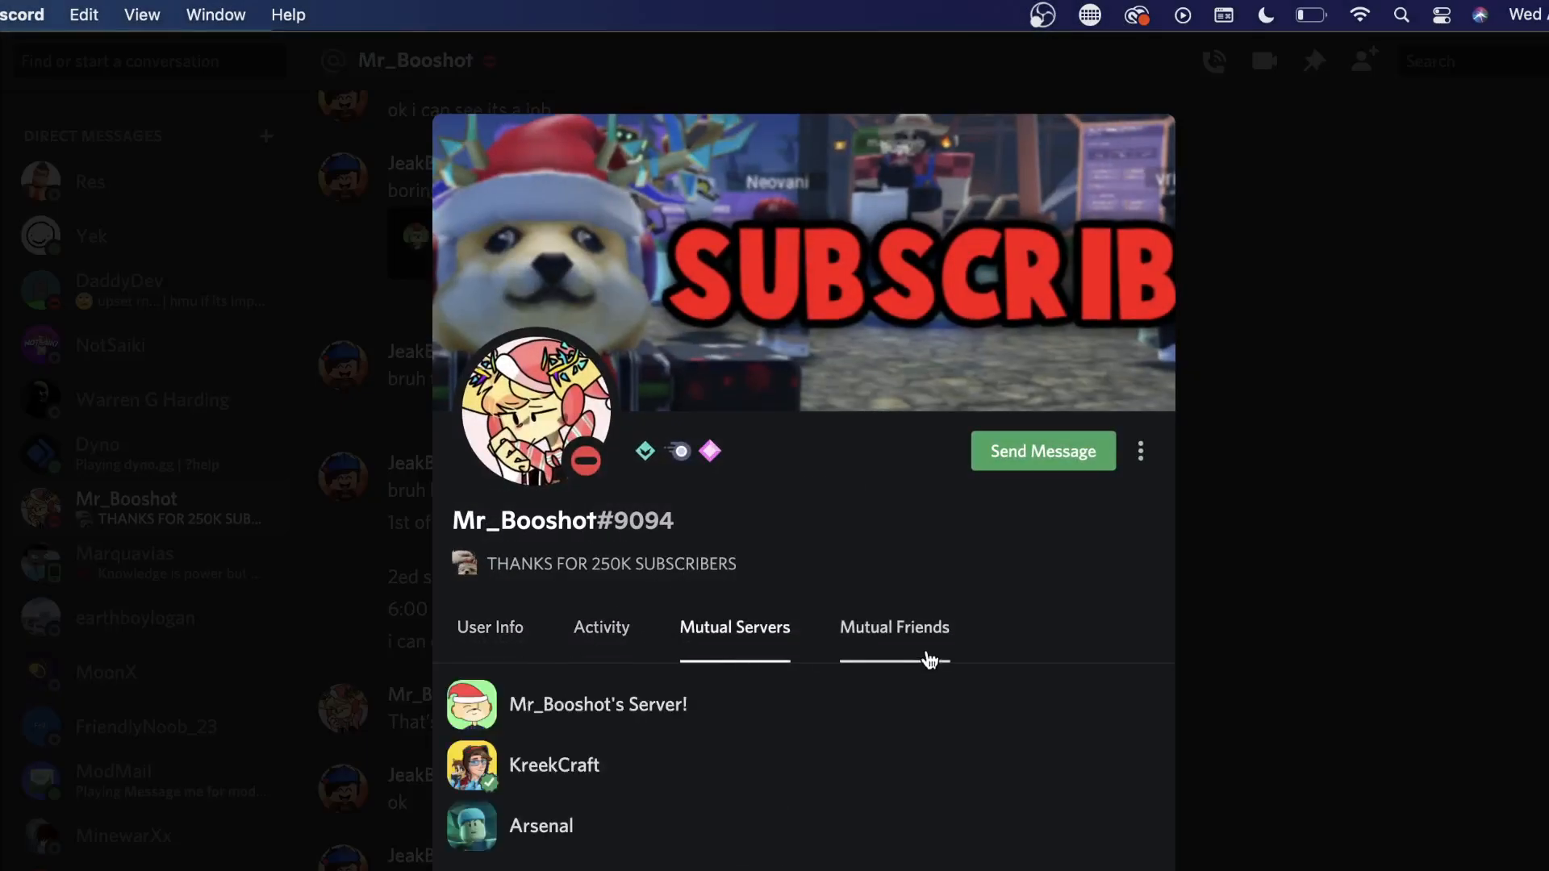
{"action": "left_click", "coordinate": [894, 629]}
{"action": "left_click", "coordinate": [1368, 570]}
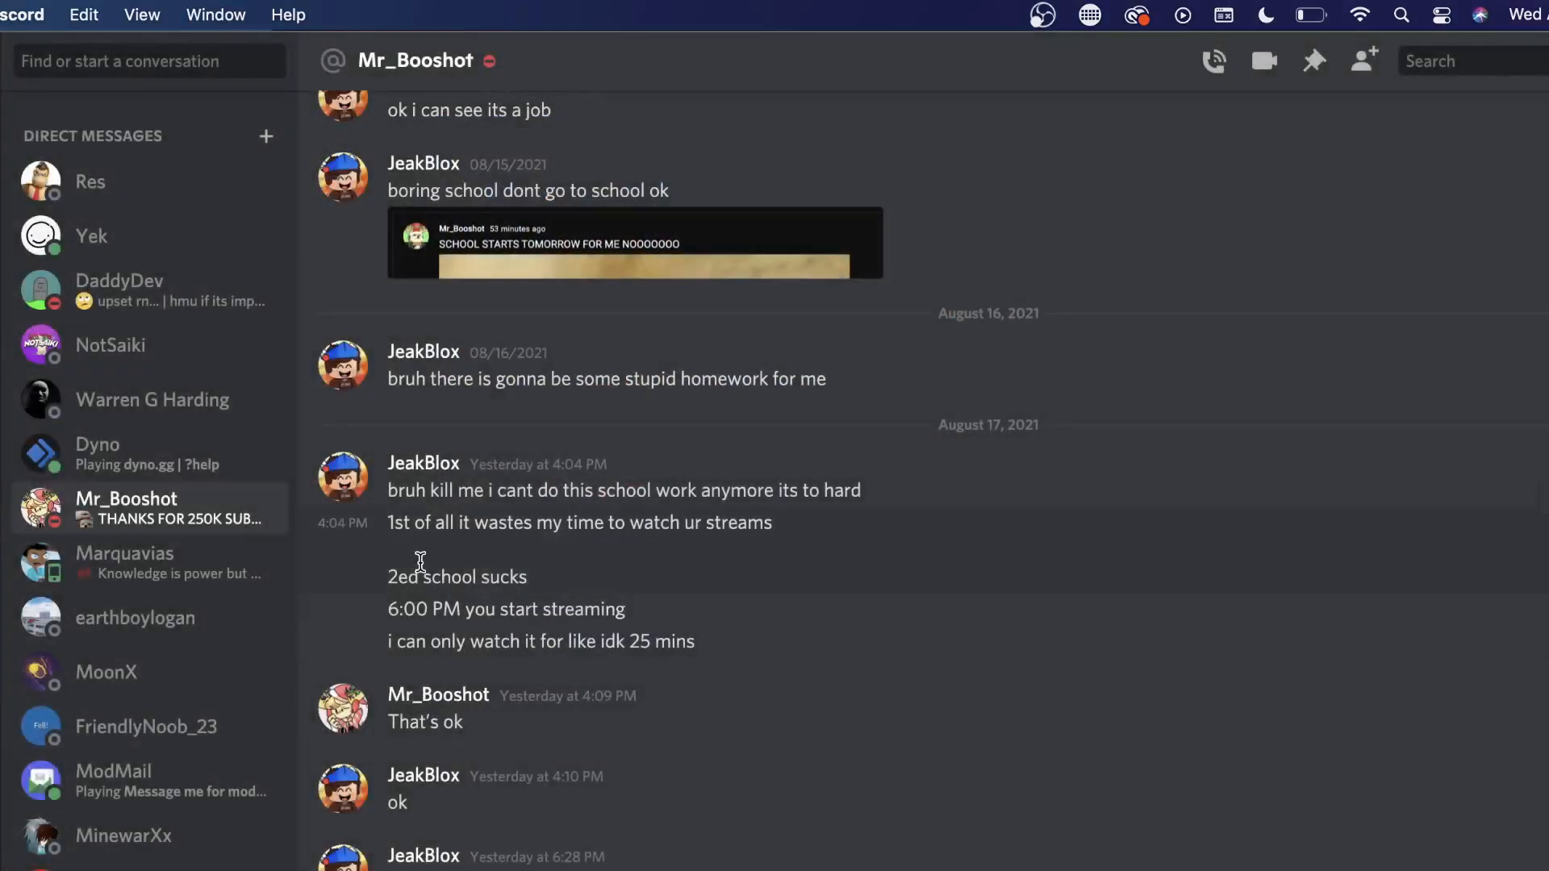
{"action": "right_click", "coordinate": [141, 522]}
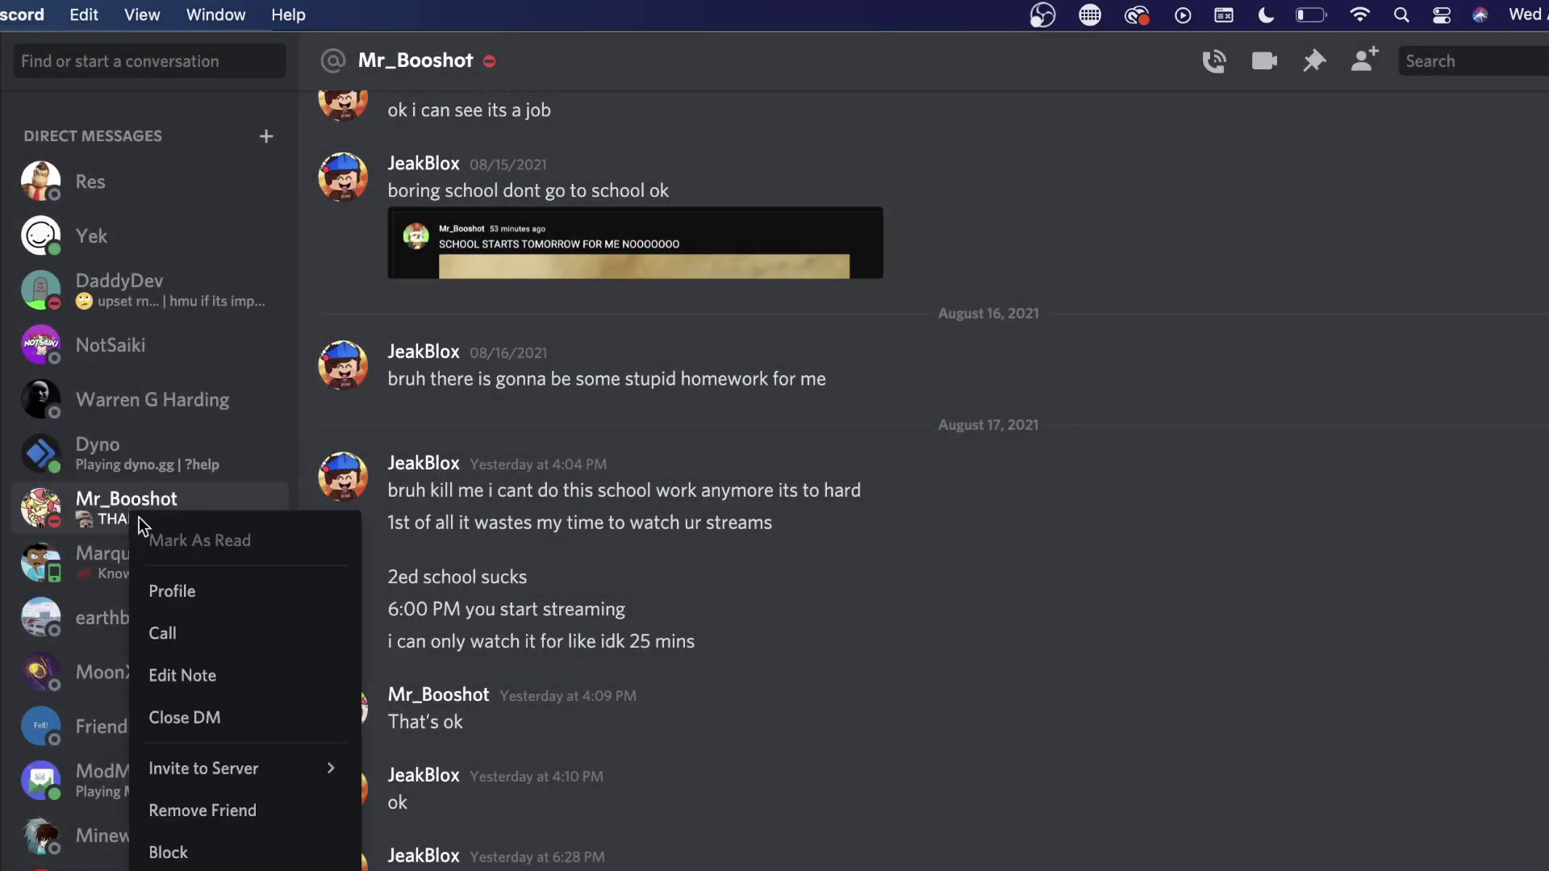
{"action": "left_click", "coordinate": [173, 591]}
{"action": "left_click", "coordinate": [895, 627]}
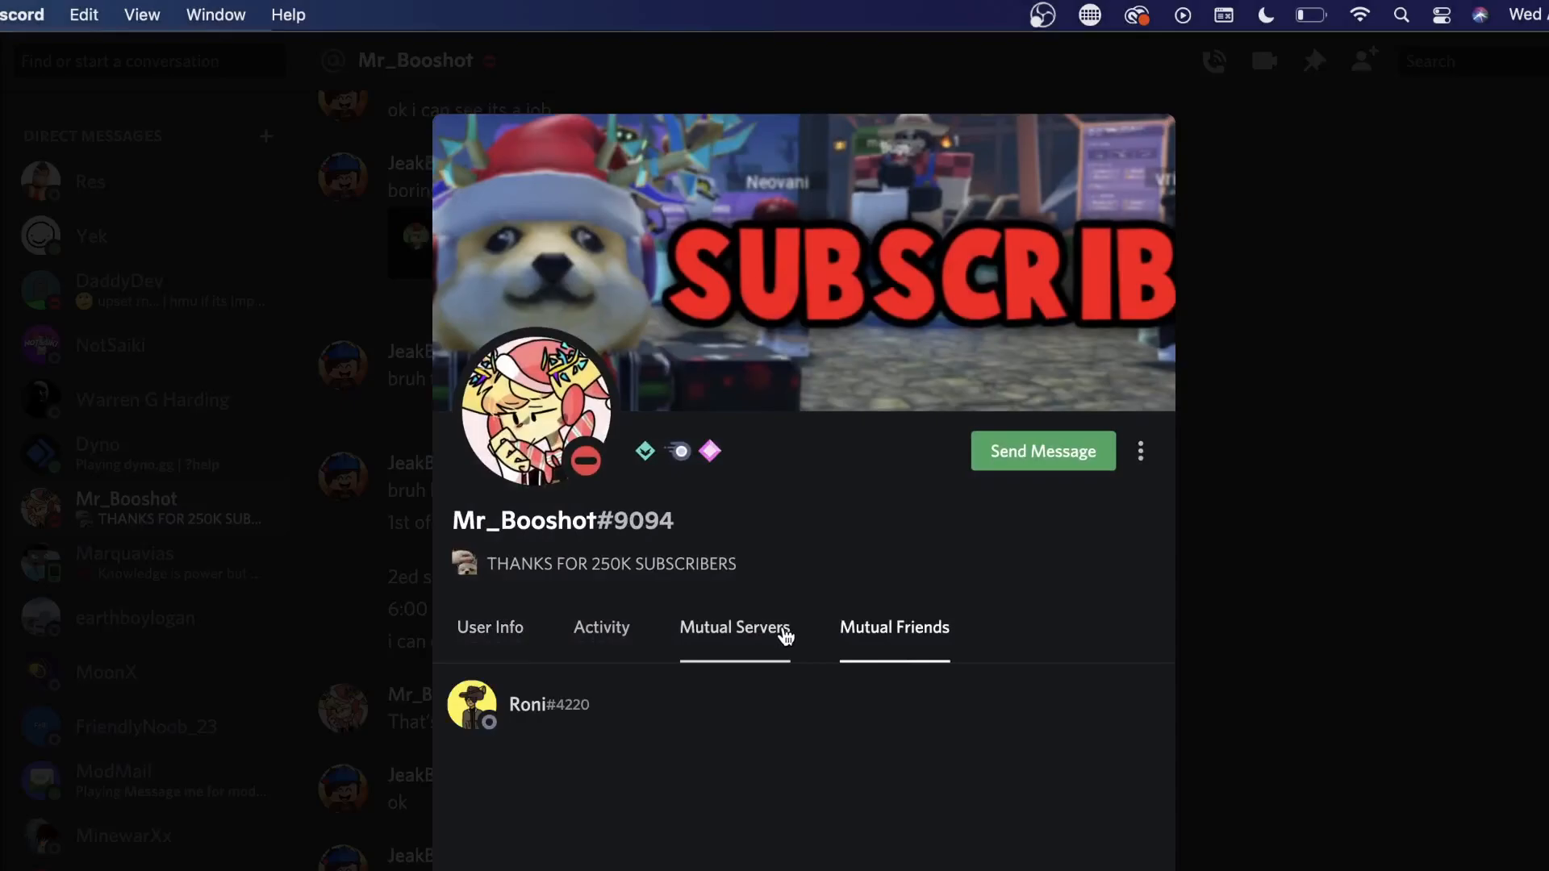
{"action": "left_click", "coordinate": [608, 720]}
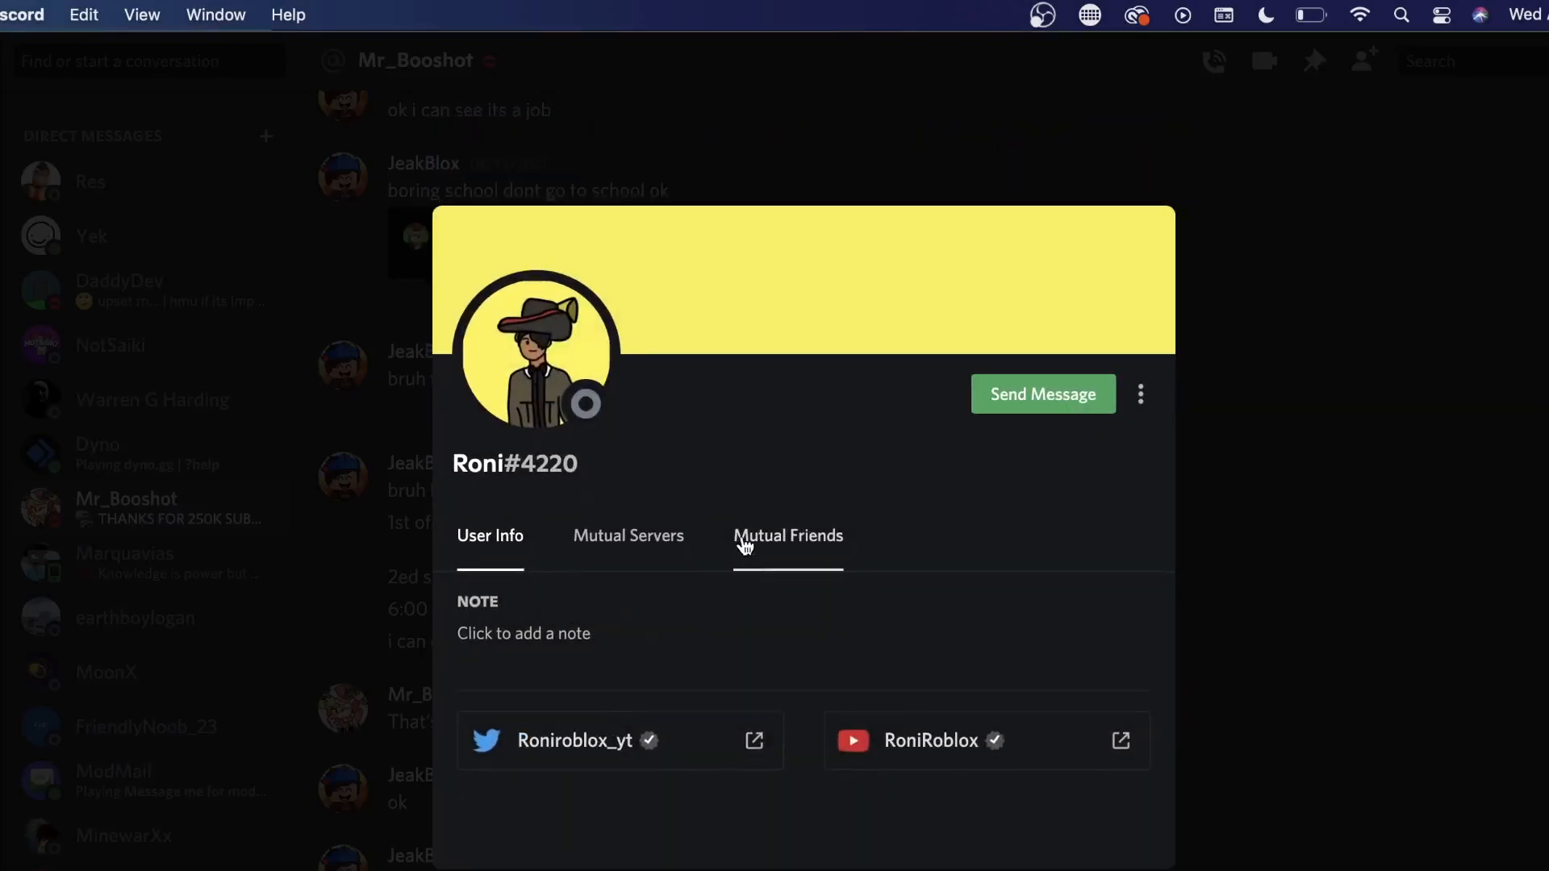
{"action": "left_click", "coordinate": [582, 534]}
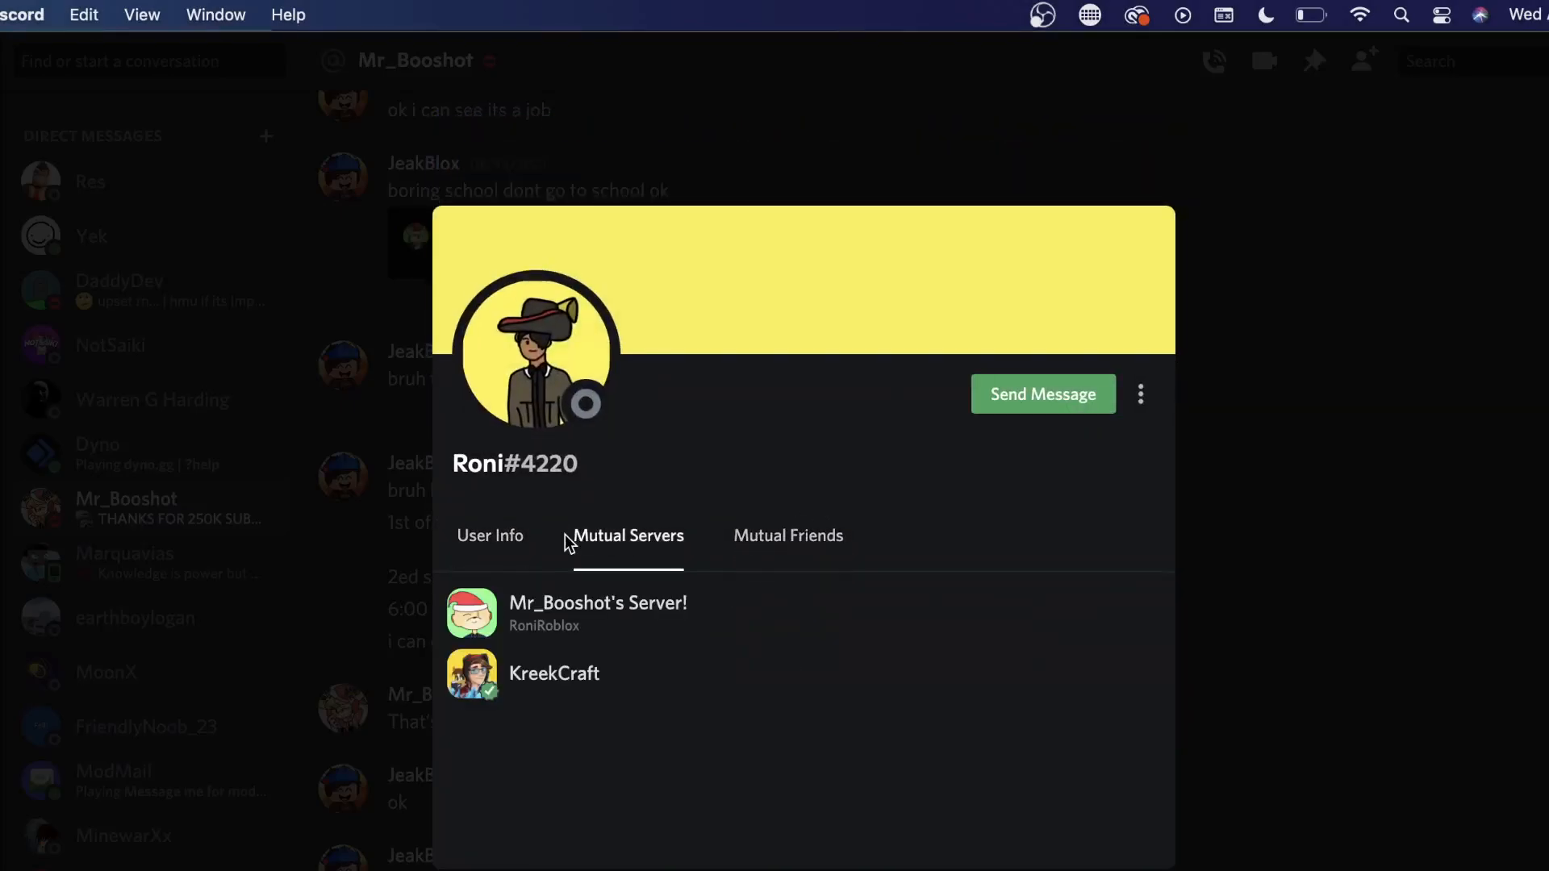
{"action": "key", "text": "Escape"}
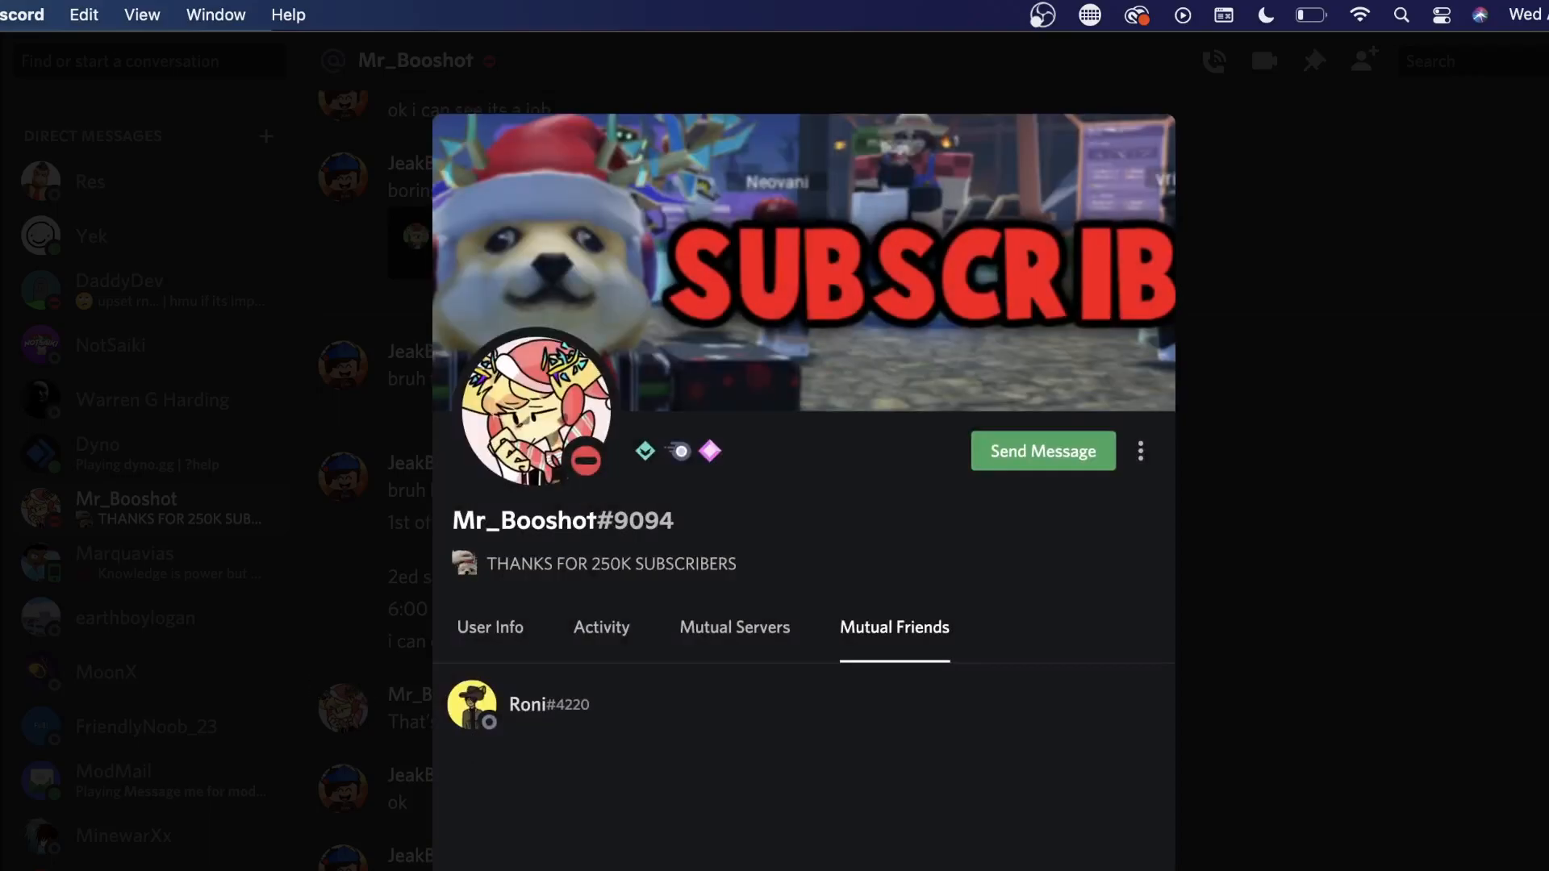
{"action": "key", "text": "Escape"}
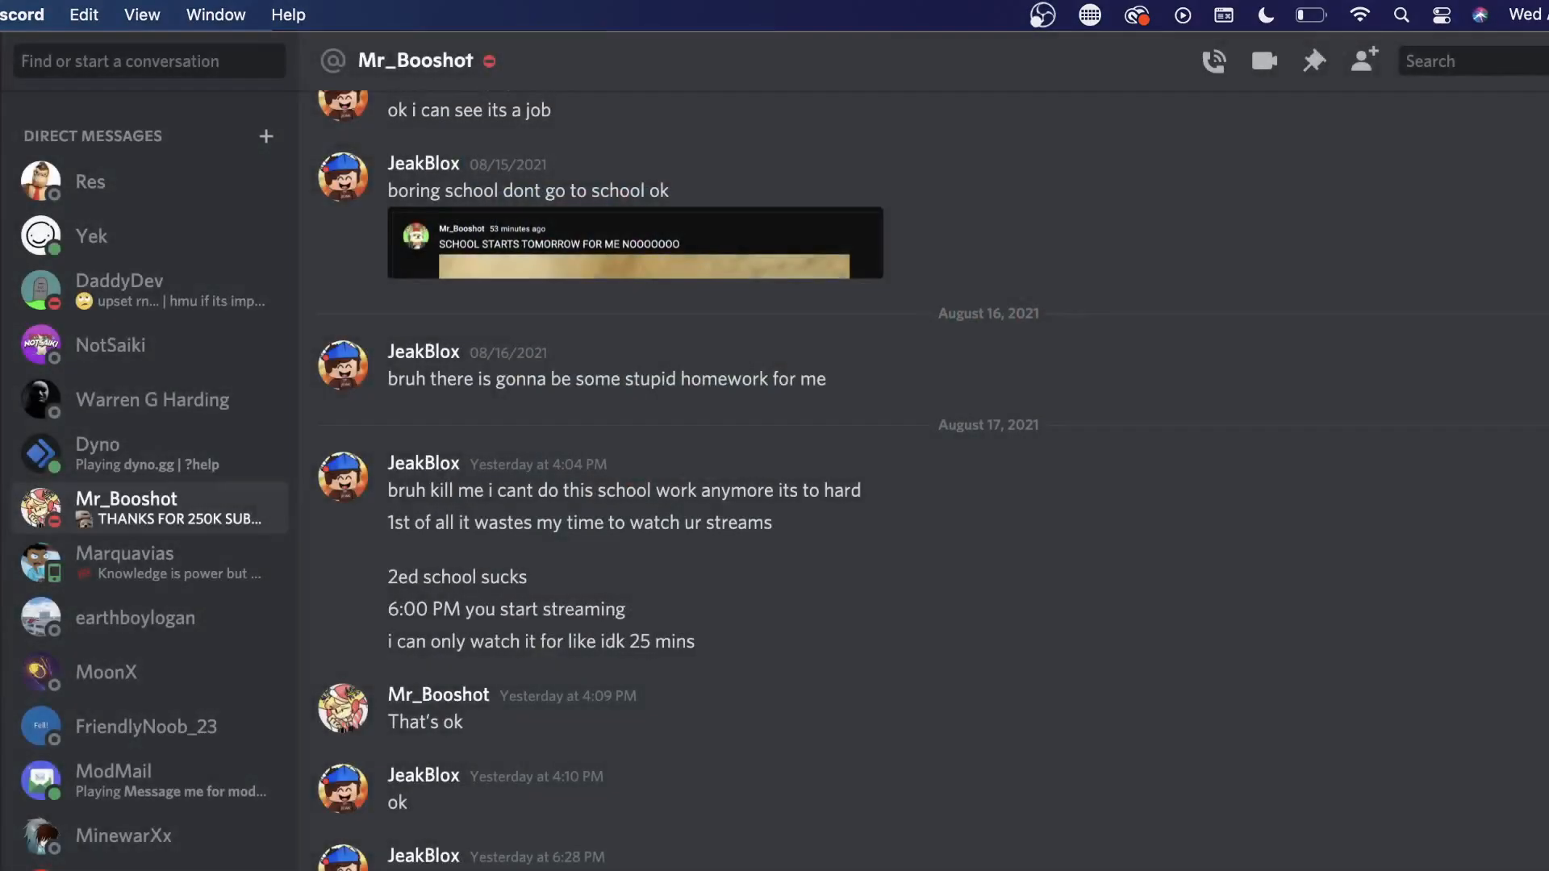
{"action": "key", "text": "super+Tab"}
{"action": "scroll", "coordinate": [819, 683], "scroll_direction": "down", "scroll_amount": 8}
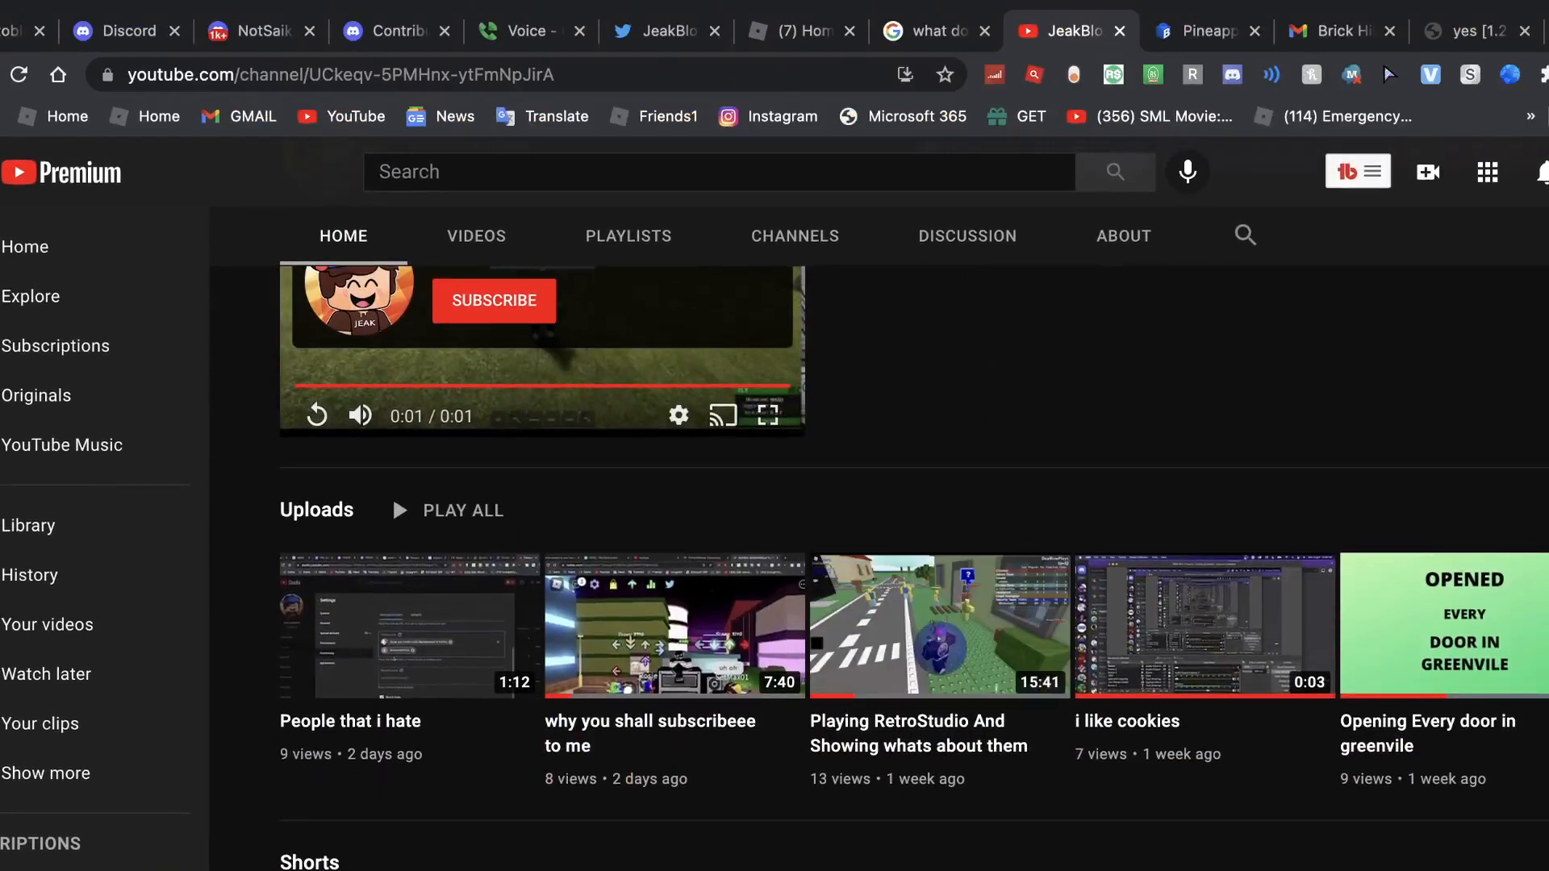
- Advance the Uploads carousel, then go to the channel's Videos tab
{"action": "left_click", "coordinate": [1537, 624]}
{"action": "scroll", "coordinate": [726, 484], "scroll_direction": "up", "scroll_amount": 4}
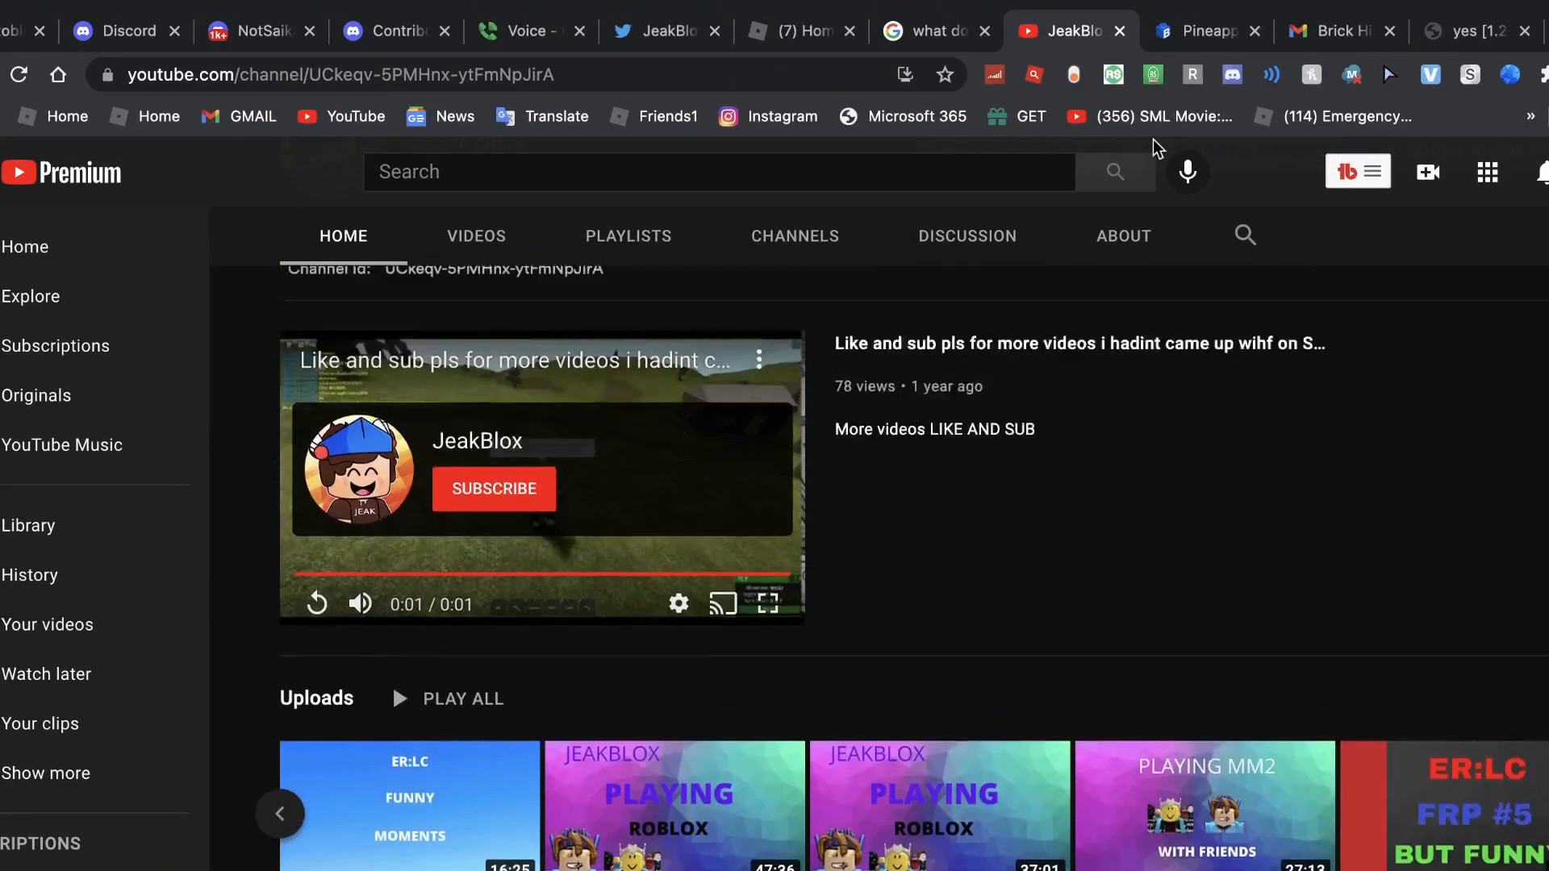
{"action": "scroll", "coordinate": [726, 399], "scroll_direction": "up", "scroll_amount": 4}
{"action": "scroll", "coordinate": [762, 303], "scroll_direction": "up", "scroll_amount": 4}
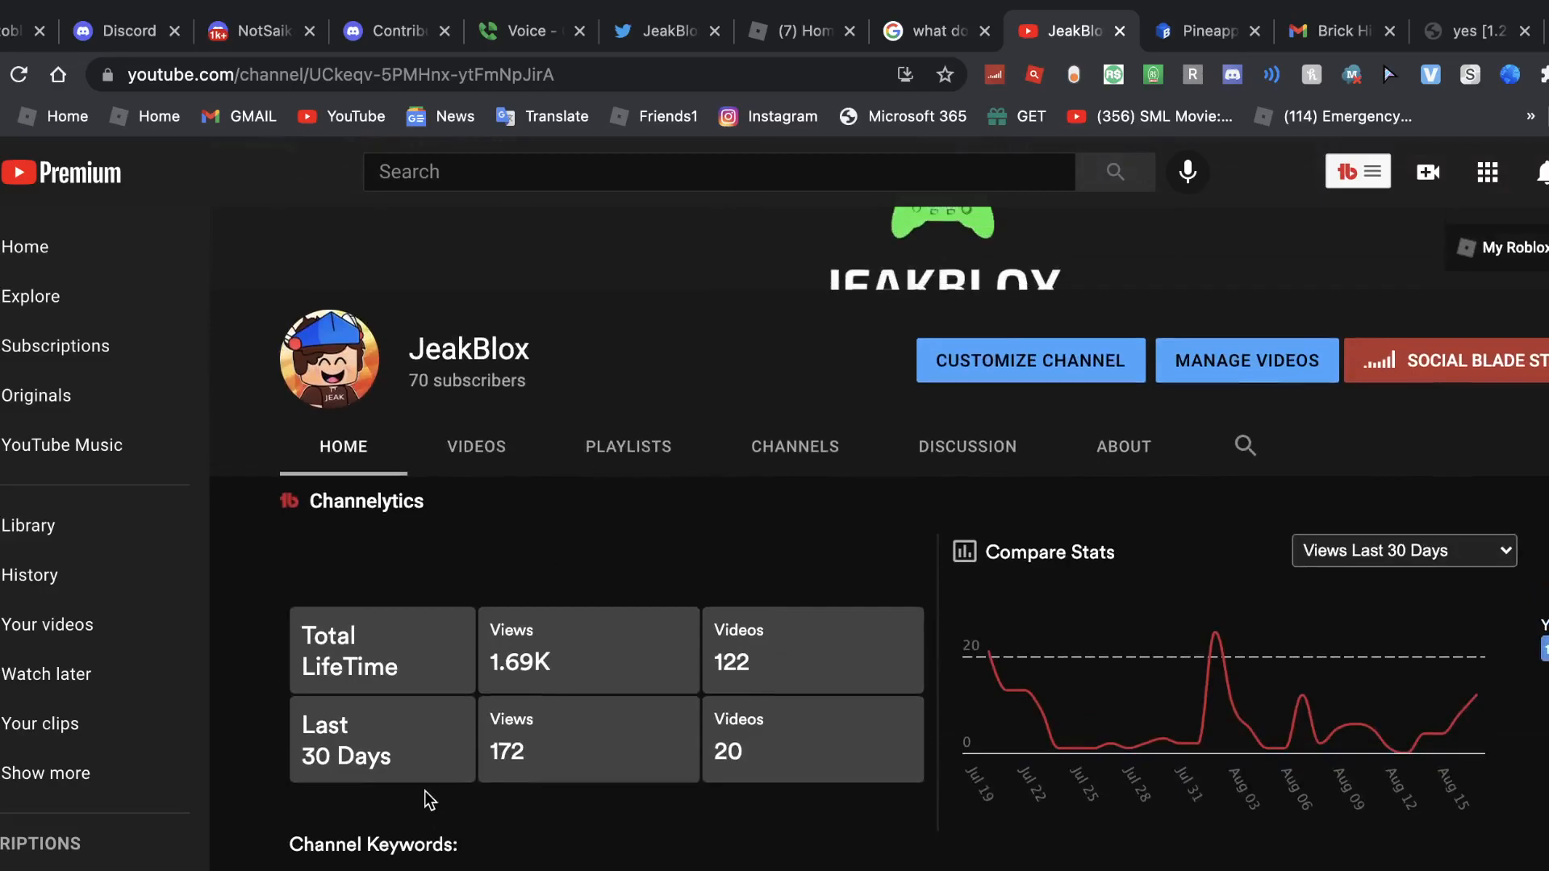
{"action": "left_click", "coordinate": [475, 446]}
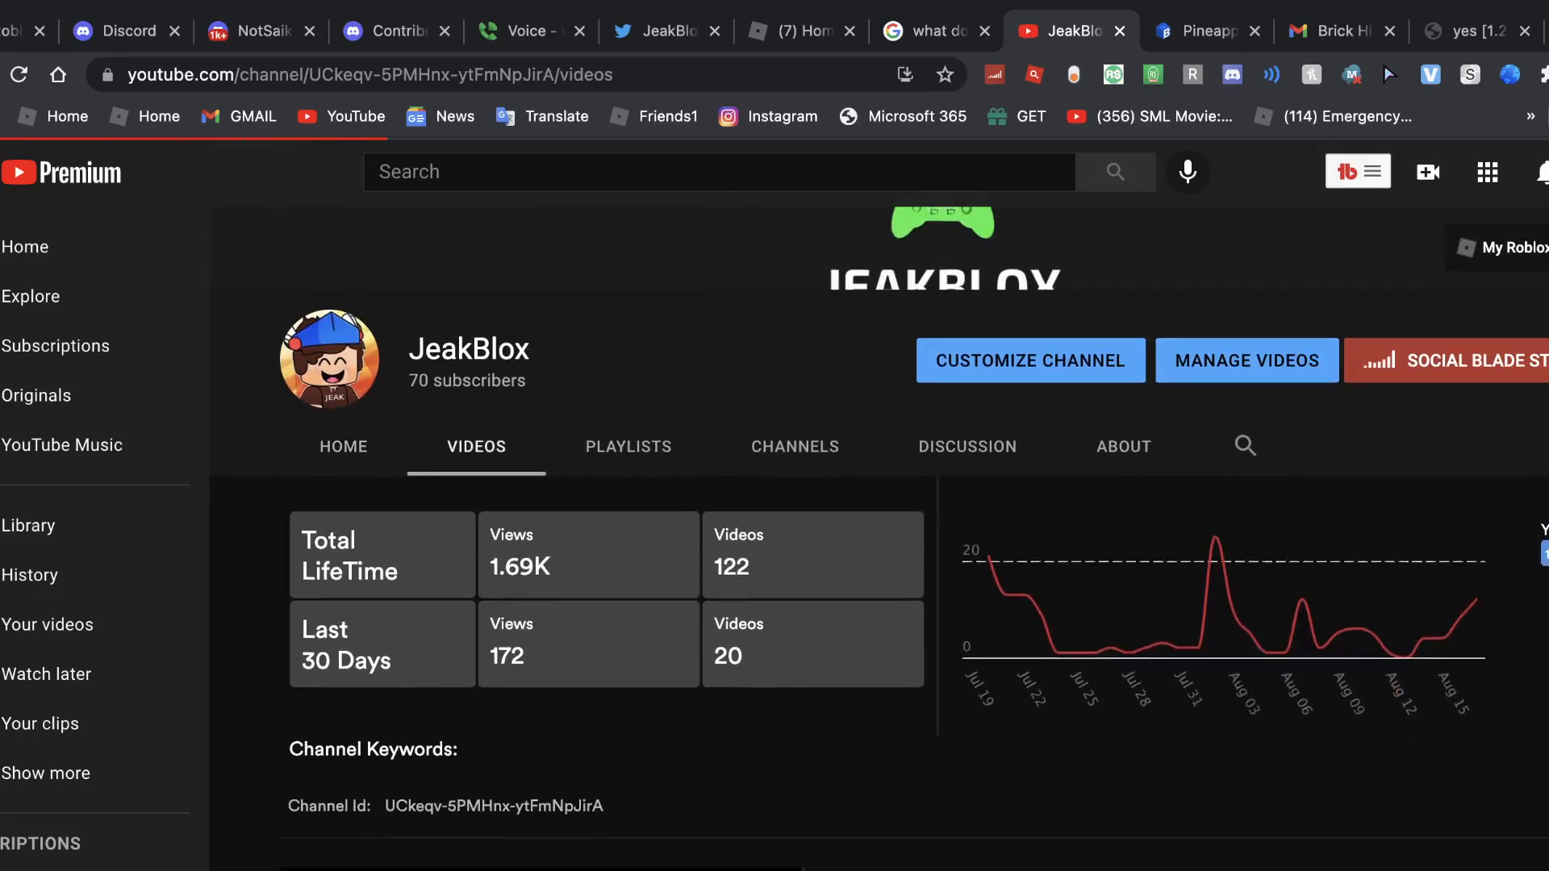
{"action": "scroll", "coordinate": [822, 564], "scroll_direction": "down", "scroll_amount": 5}
{"action": "scroll", "coordinate": [822, 564], "scroll_direction": "down", "scroll_amount": 4}
{"action": "scroll", "coordinate": [847, 485], "scroll_direction": "up", "scroll_amount": 10}
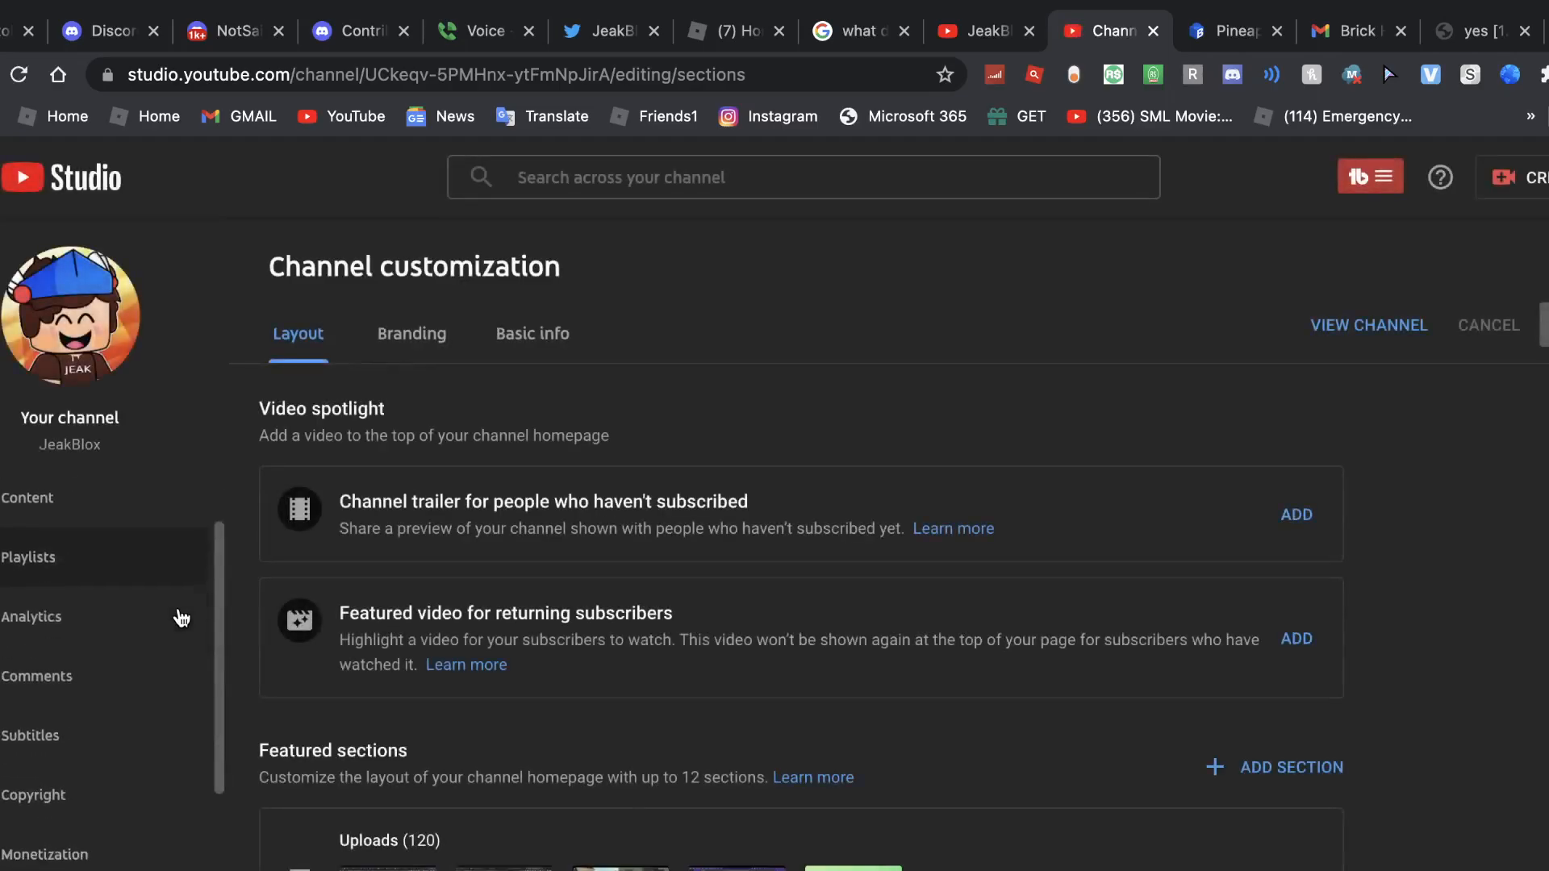
{"action": "scroll", "coordinate": [188, 602], "scroll_direction": "down", "scroll_amount": 3}
- Go to Monetization in the Studio sidebar to show the Partner Program criteria
{"action": "left_click", "coordinate": [45, 810]}
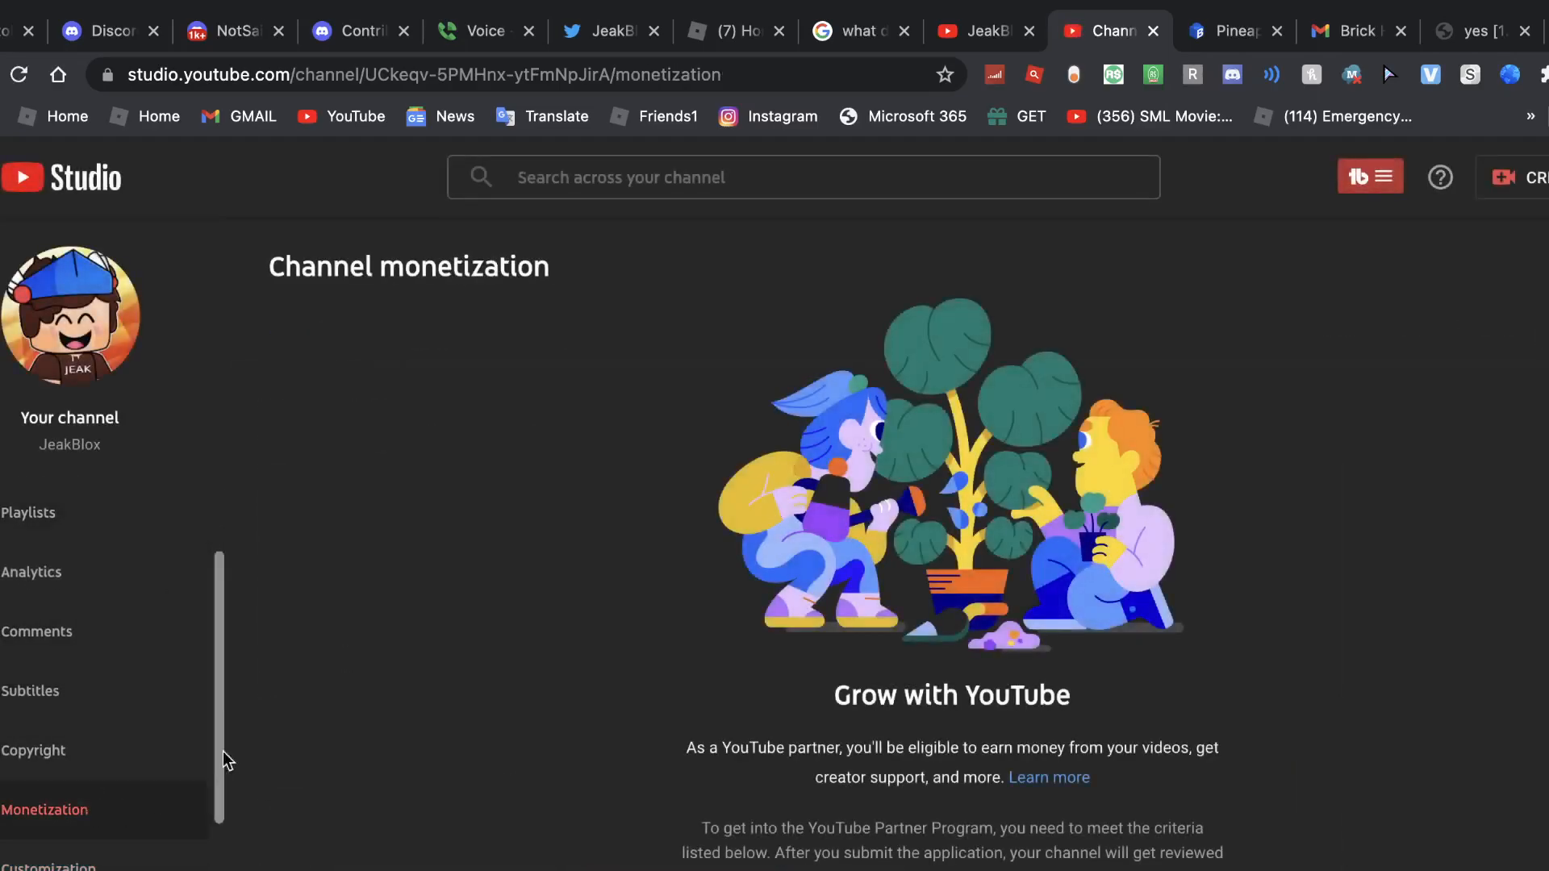
{"action": "scroll", "coordinate": [407, 747], "scroll_direction": "down", "scroll_amount": 2}
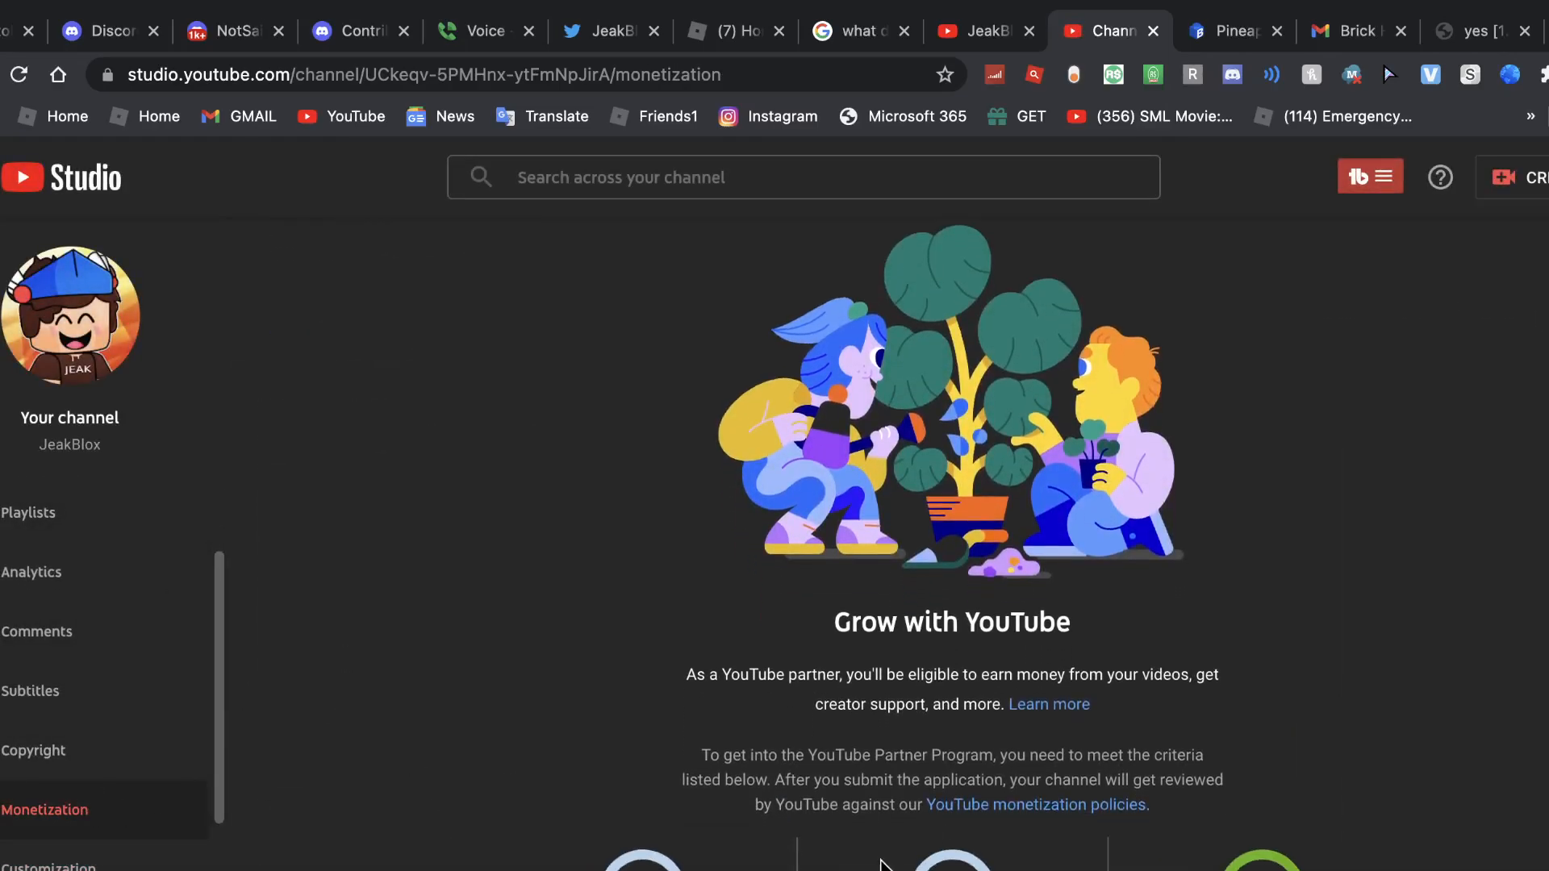
{"action": "scroll", "coordinate": [883, 862], "scroll_direction": "down", "scroll_amount": 1}
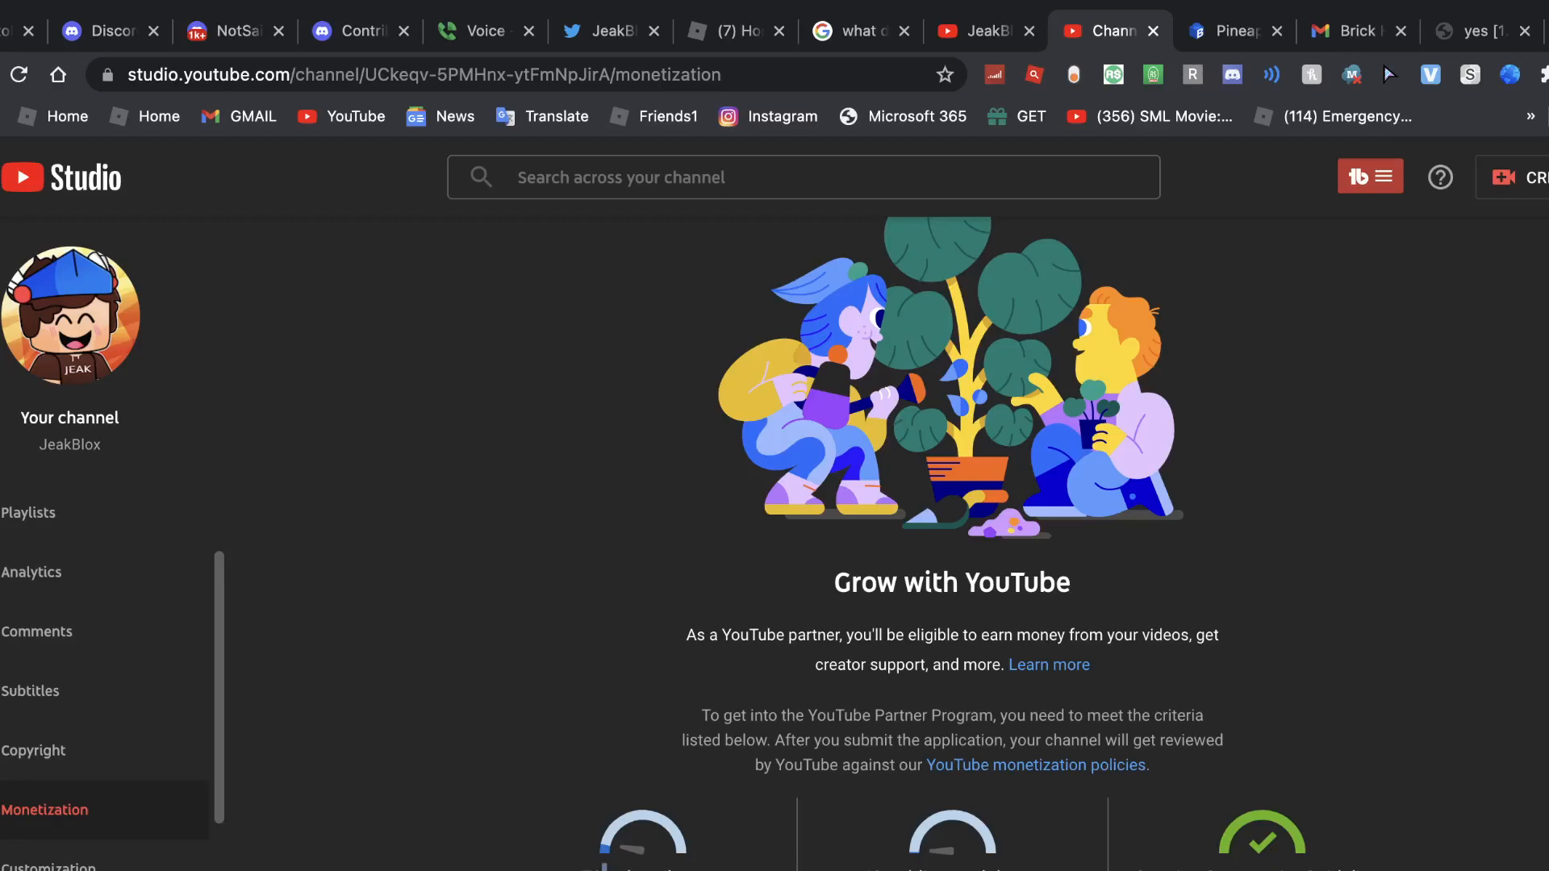
- Use DevTools Inspect to change the 70 subscribers label to 1,000, then close DevTools
{"action": "right_click", "coordinate": [593, 866]}
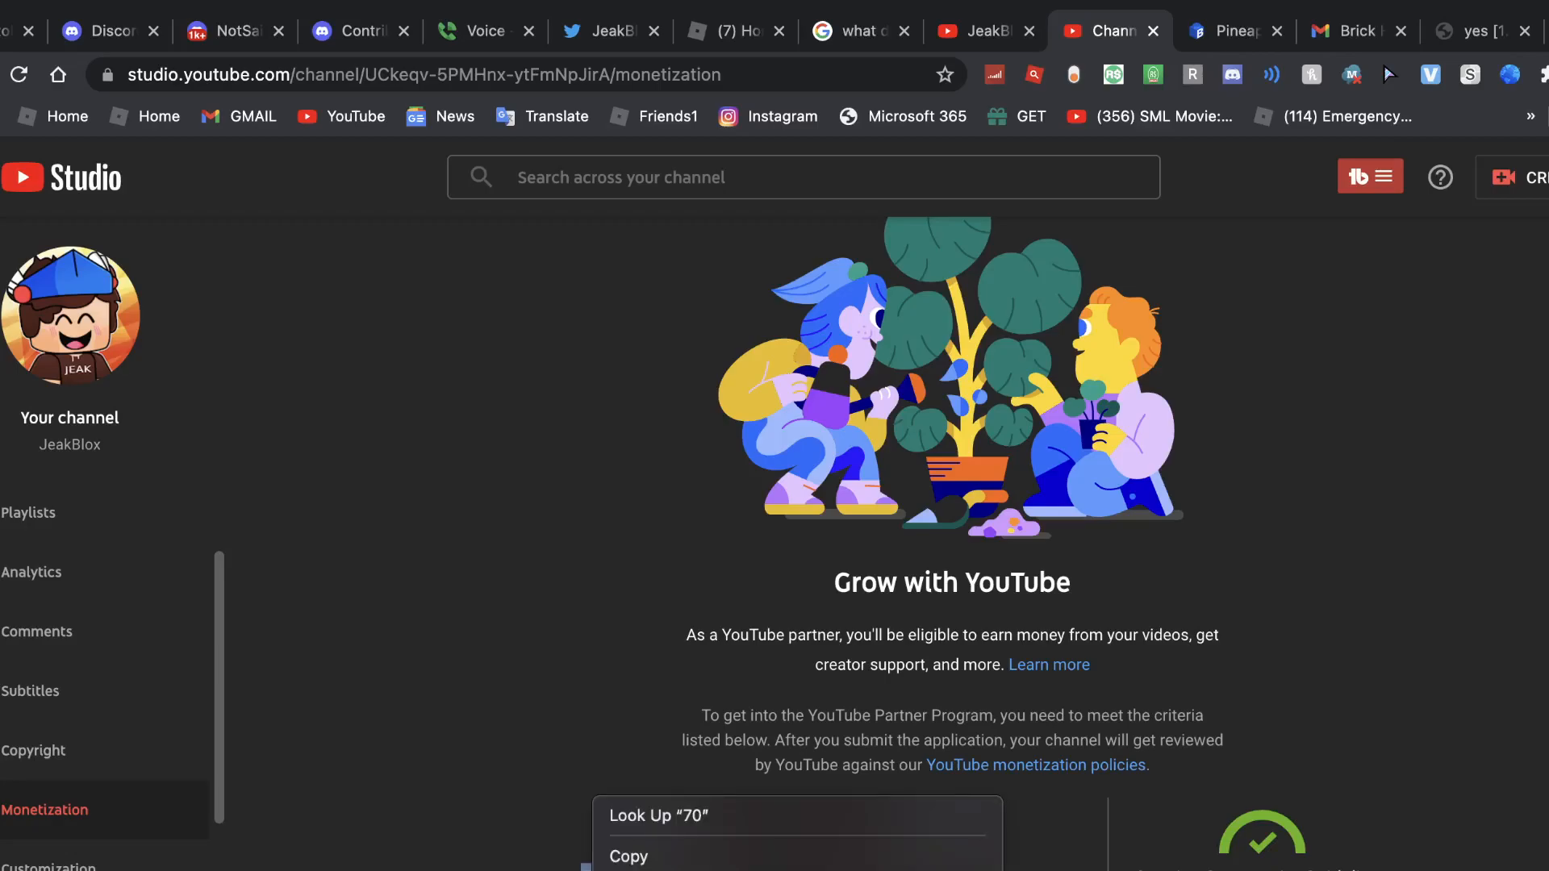
{"action": "left_click", "coordinate": [678, 847]}
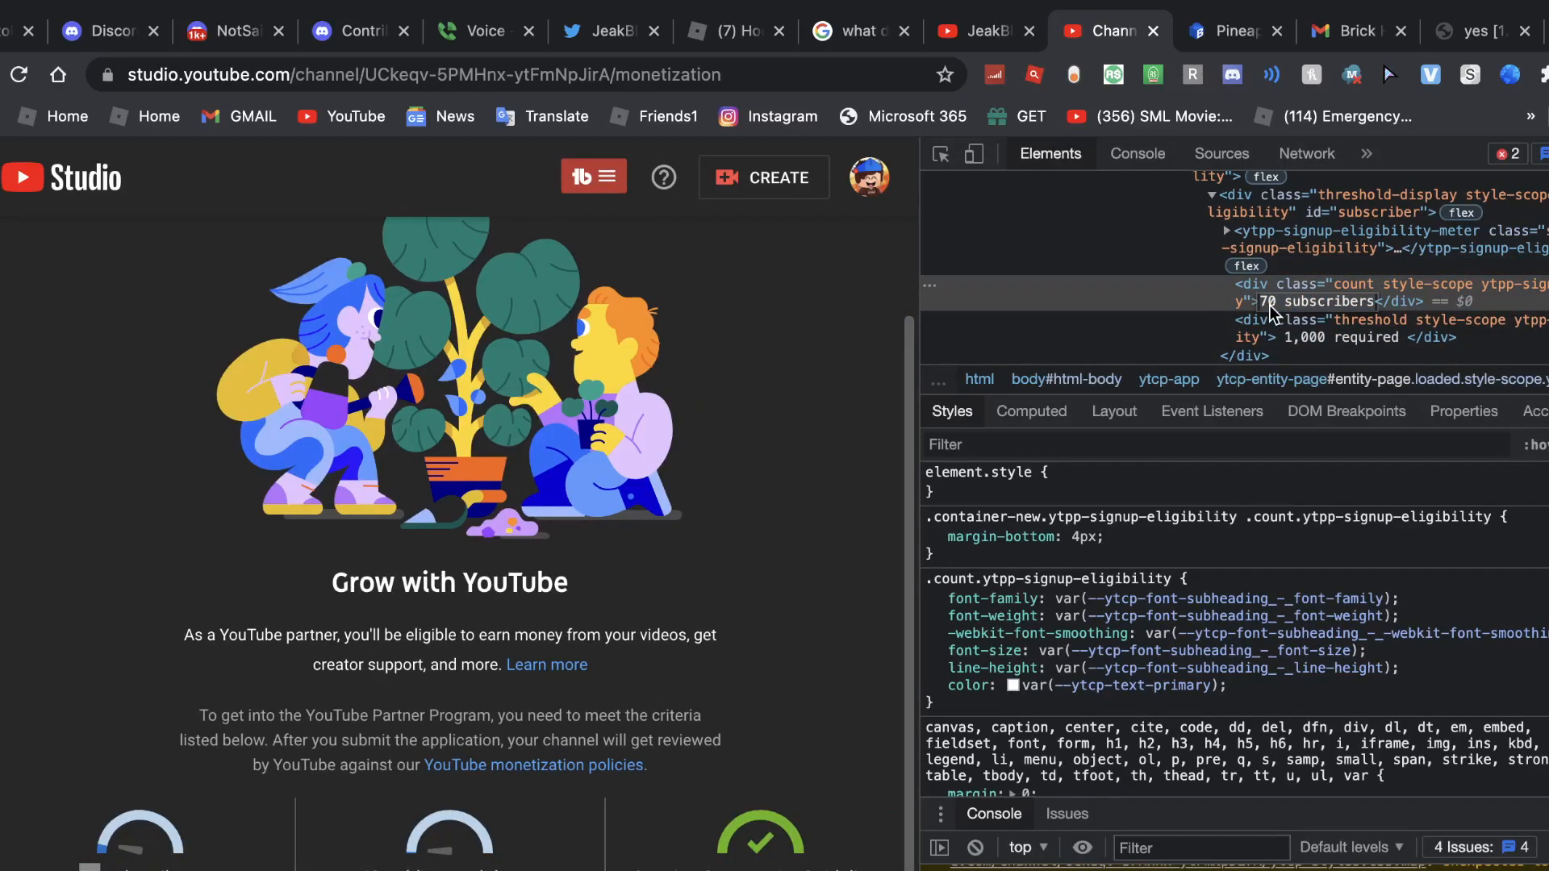
{"action": "double_click", "coordinate": [1269, 305]}
{"action": "key", "text": "BackSpace"}
{"action": "type", "text": "1,000"}
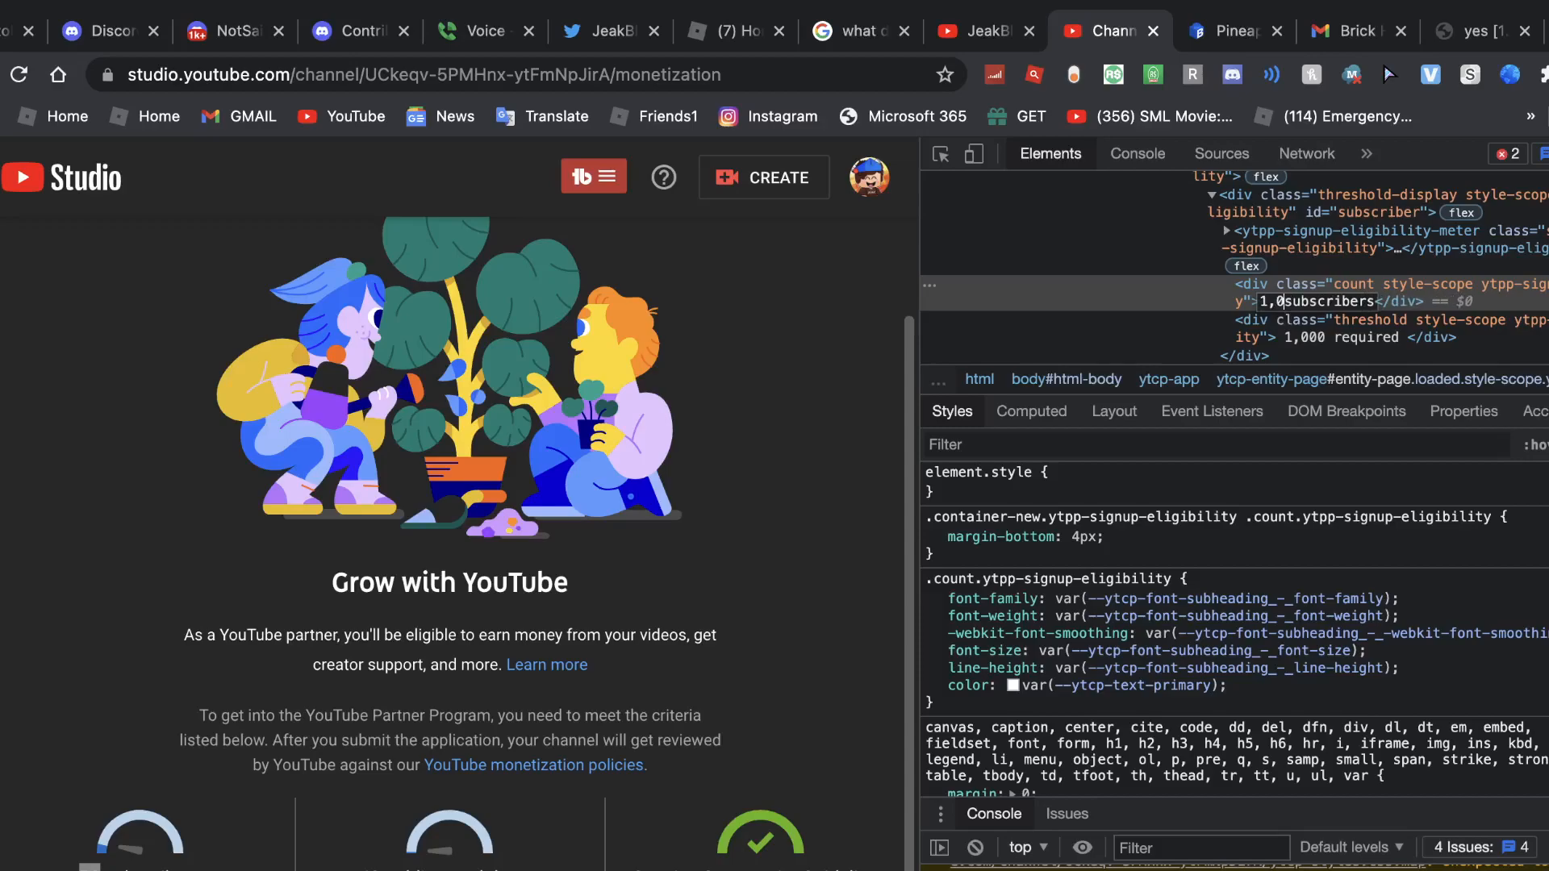
{"action": "key", "text": "Return"}
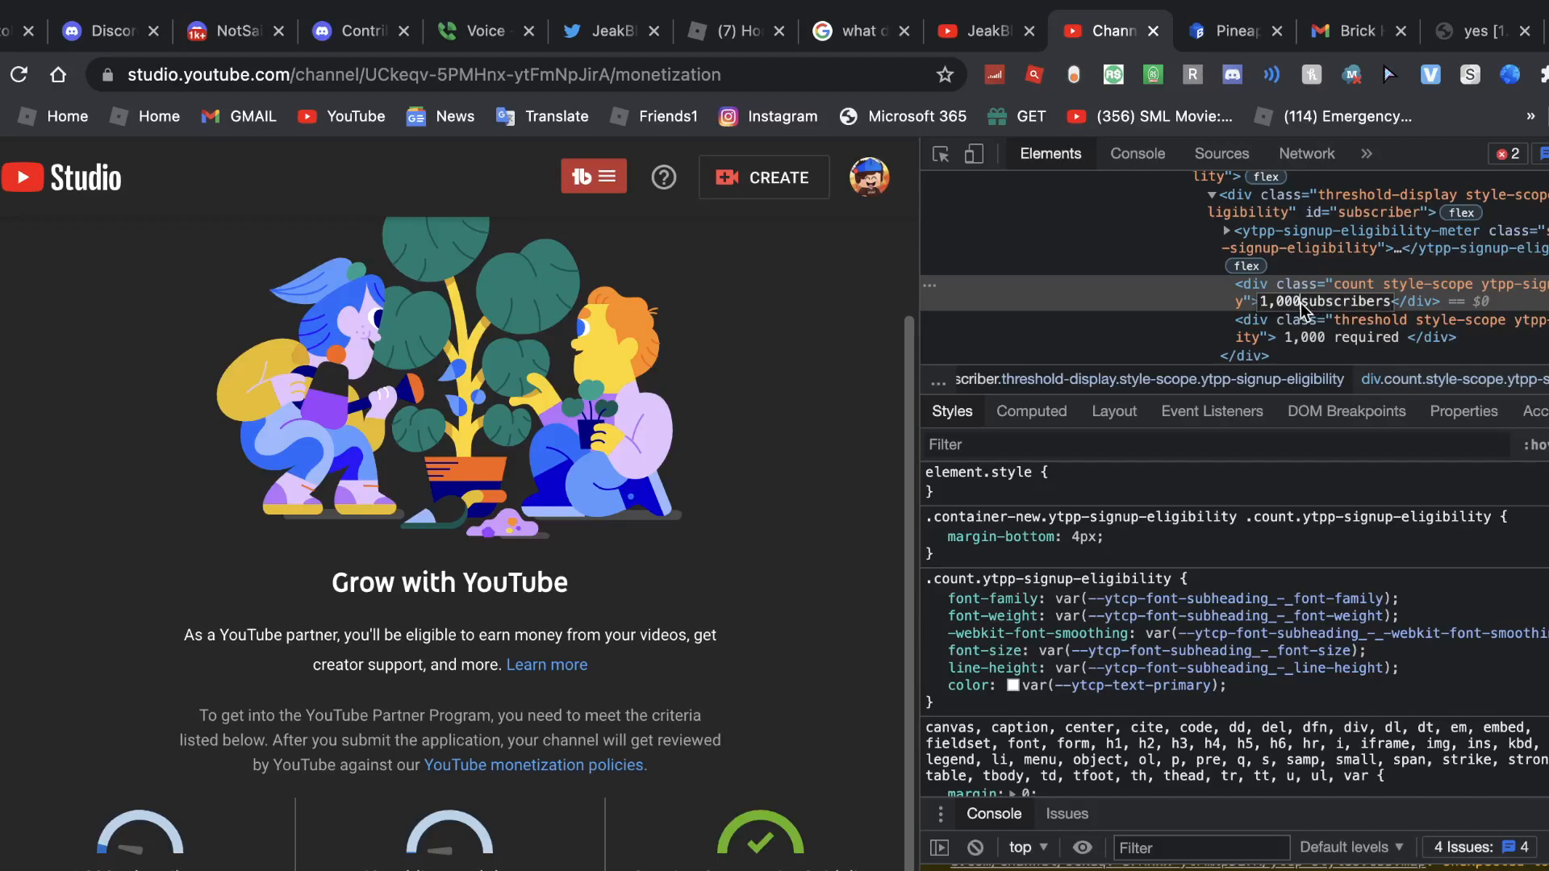
{"action": "key", "text": "Return"}
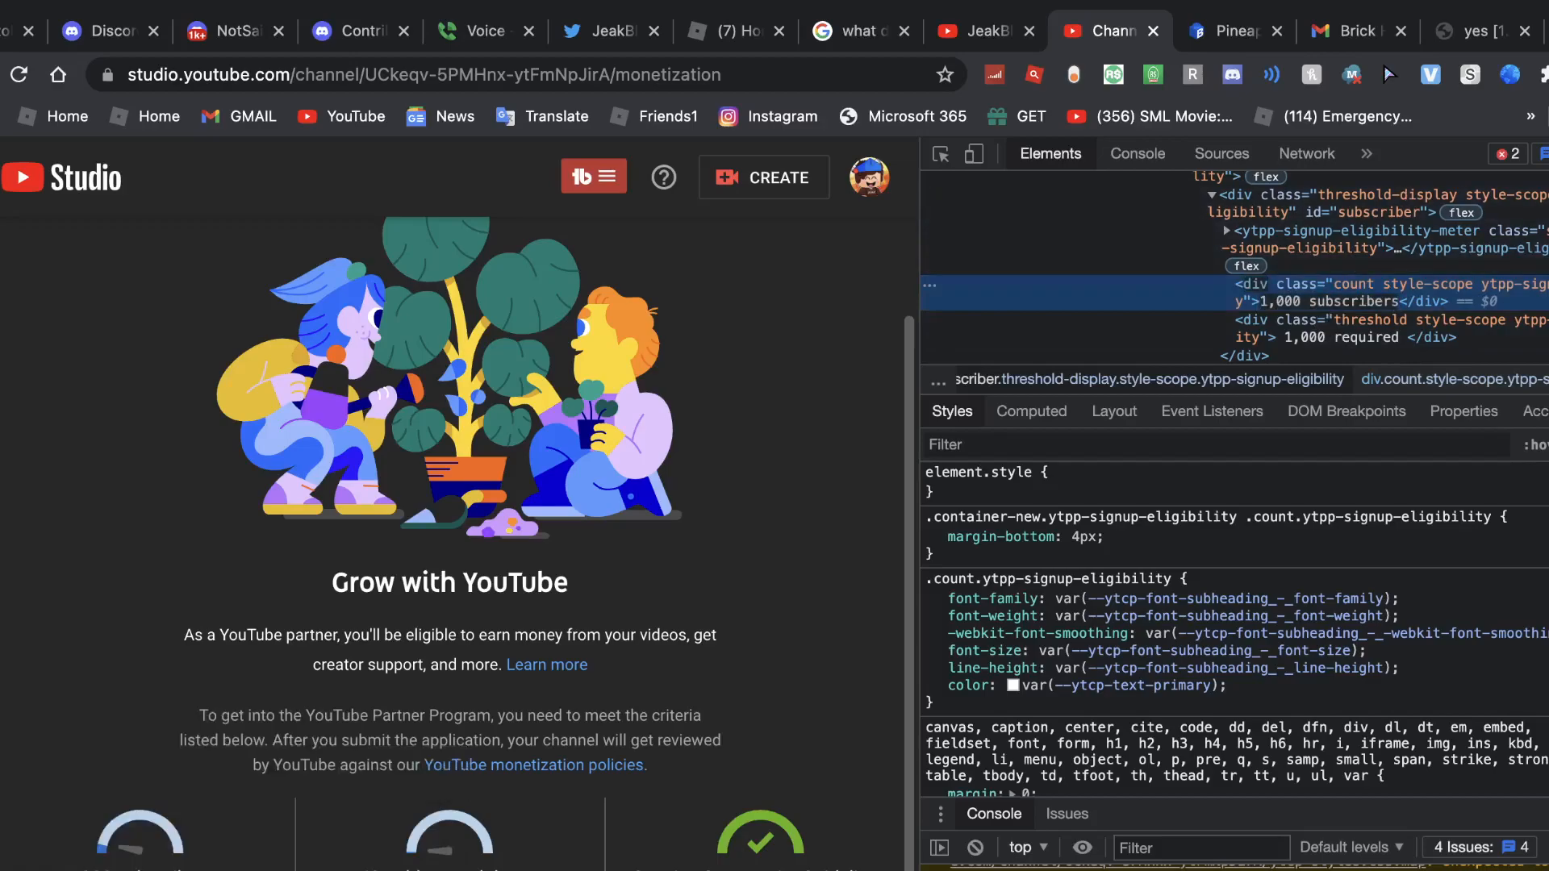
{"action": "key", "text": "super+alt+i"}
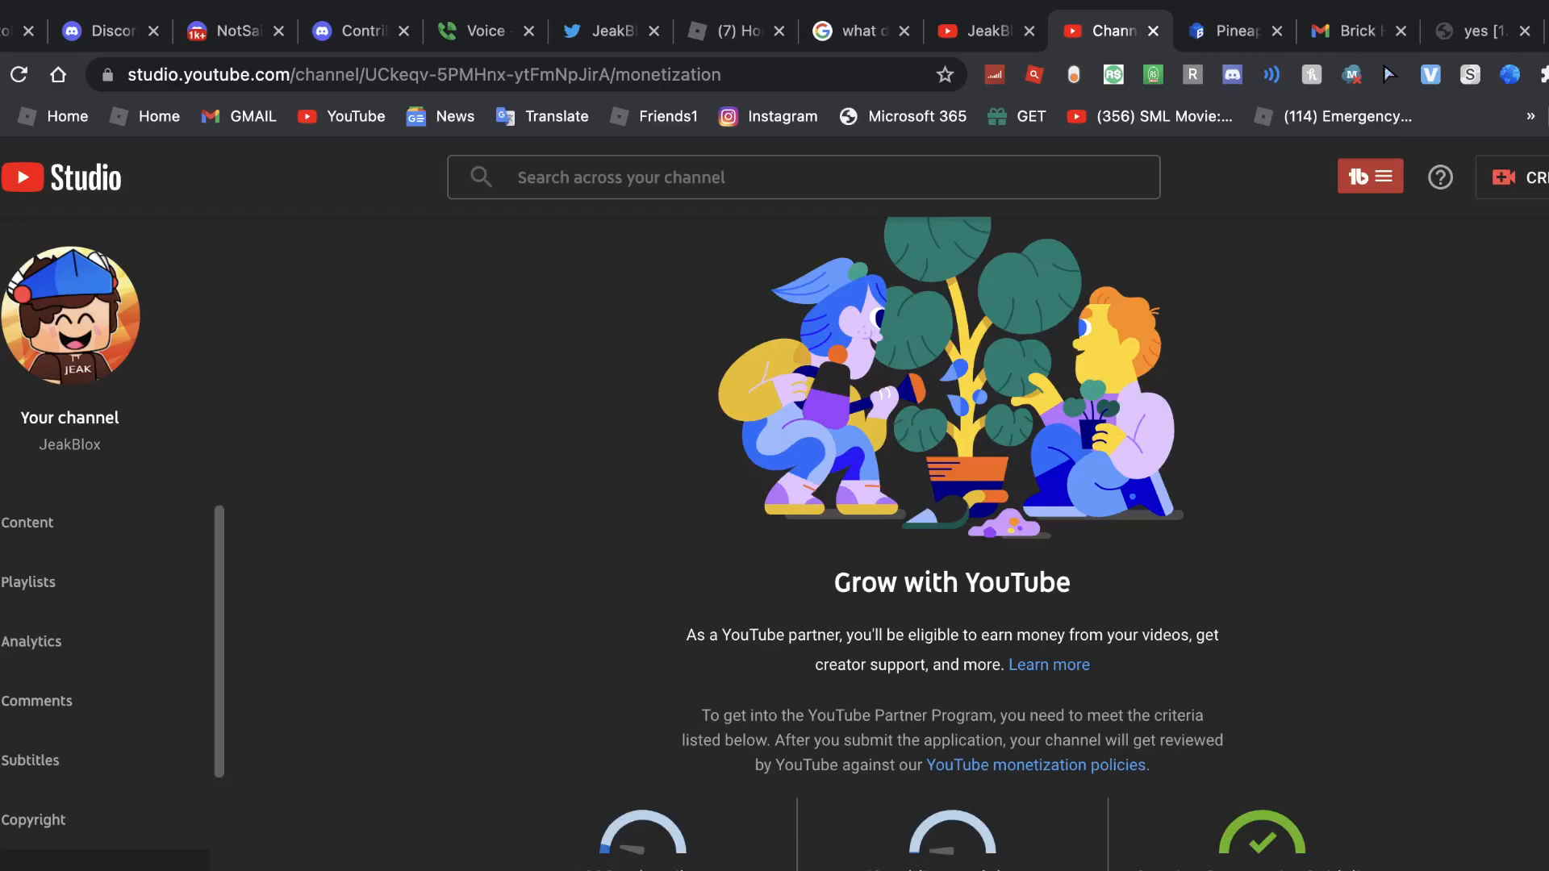
{"action": "scroll", "coordinate": [952, 545], "scroll_direction": "down", "scroll_amount": 1}
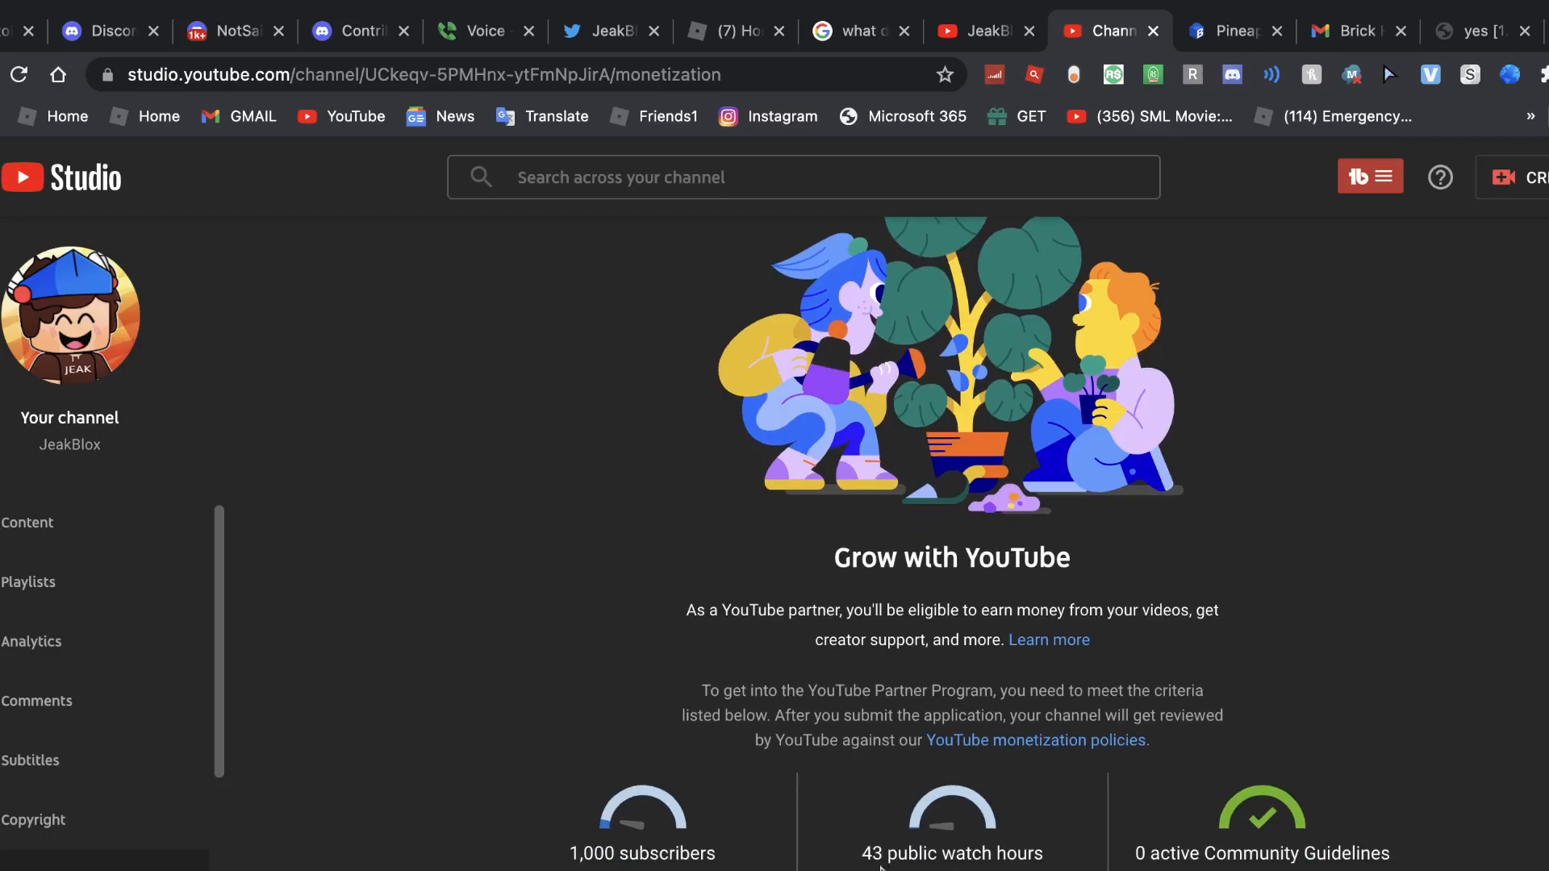
- Use DevTools Inspect to change the 43 public watch hours label to 4,000, then close DevTools
{"action": "triple_click", "coordinate": [869, 845]}
{"action": "left_click", "coordinate": [869, 845]}
{"action": "double_click", "coordinate": [870, 845]}
{"action": "right_click", "coordinate": [870, 845]}
{"action": "left_click", "coordinate": [1008, 848]}
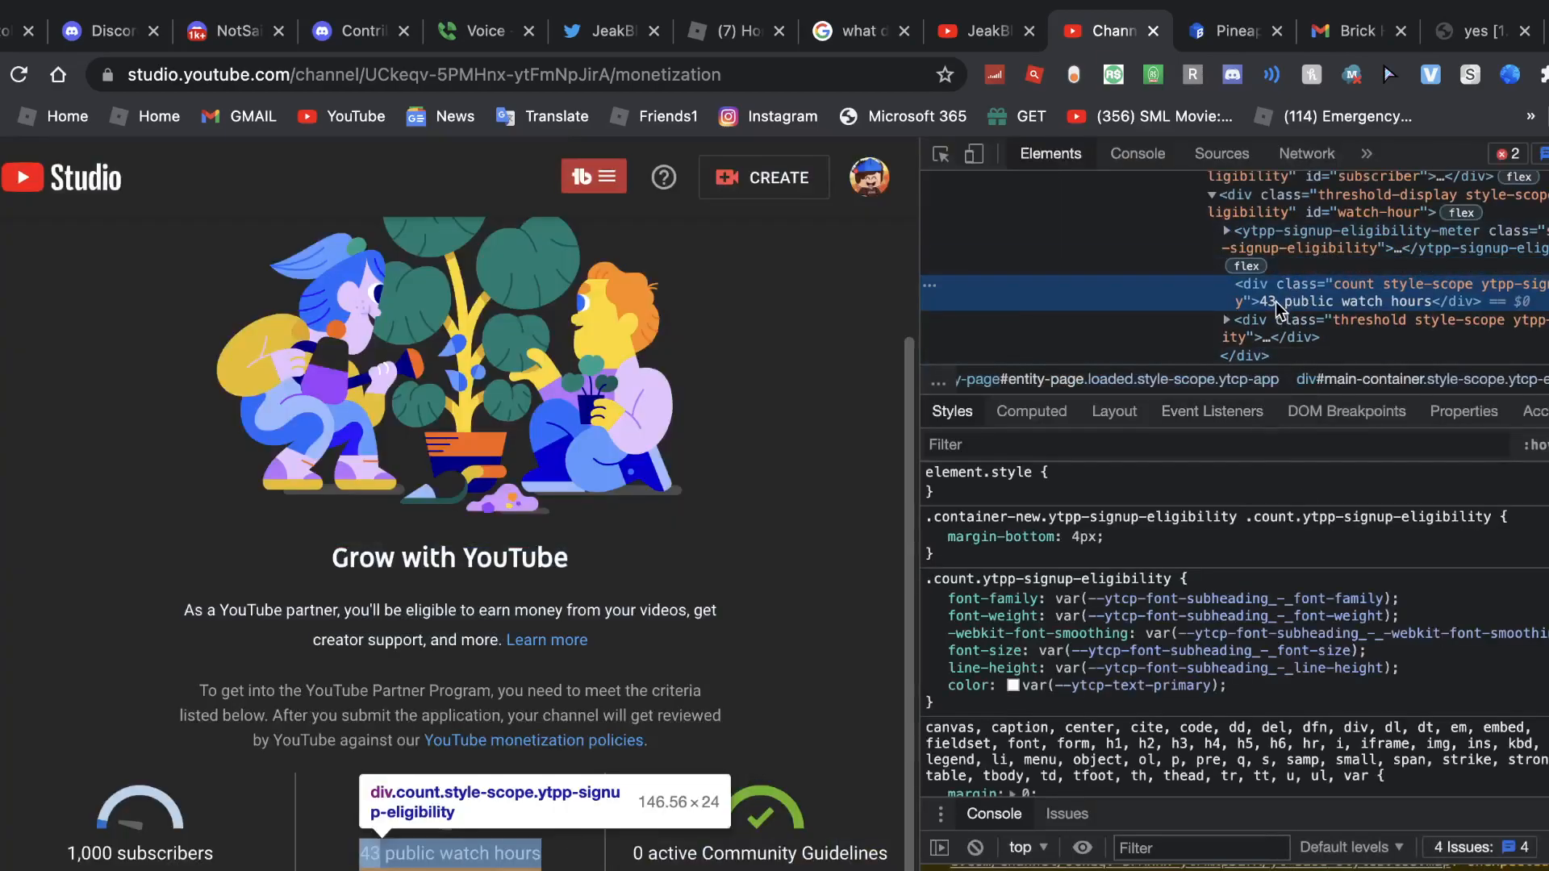
{"action": "double_click", "coordinate": [1268, 301]}
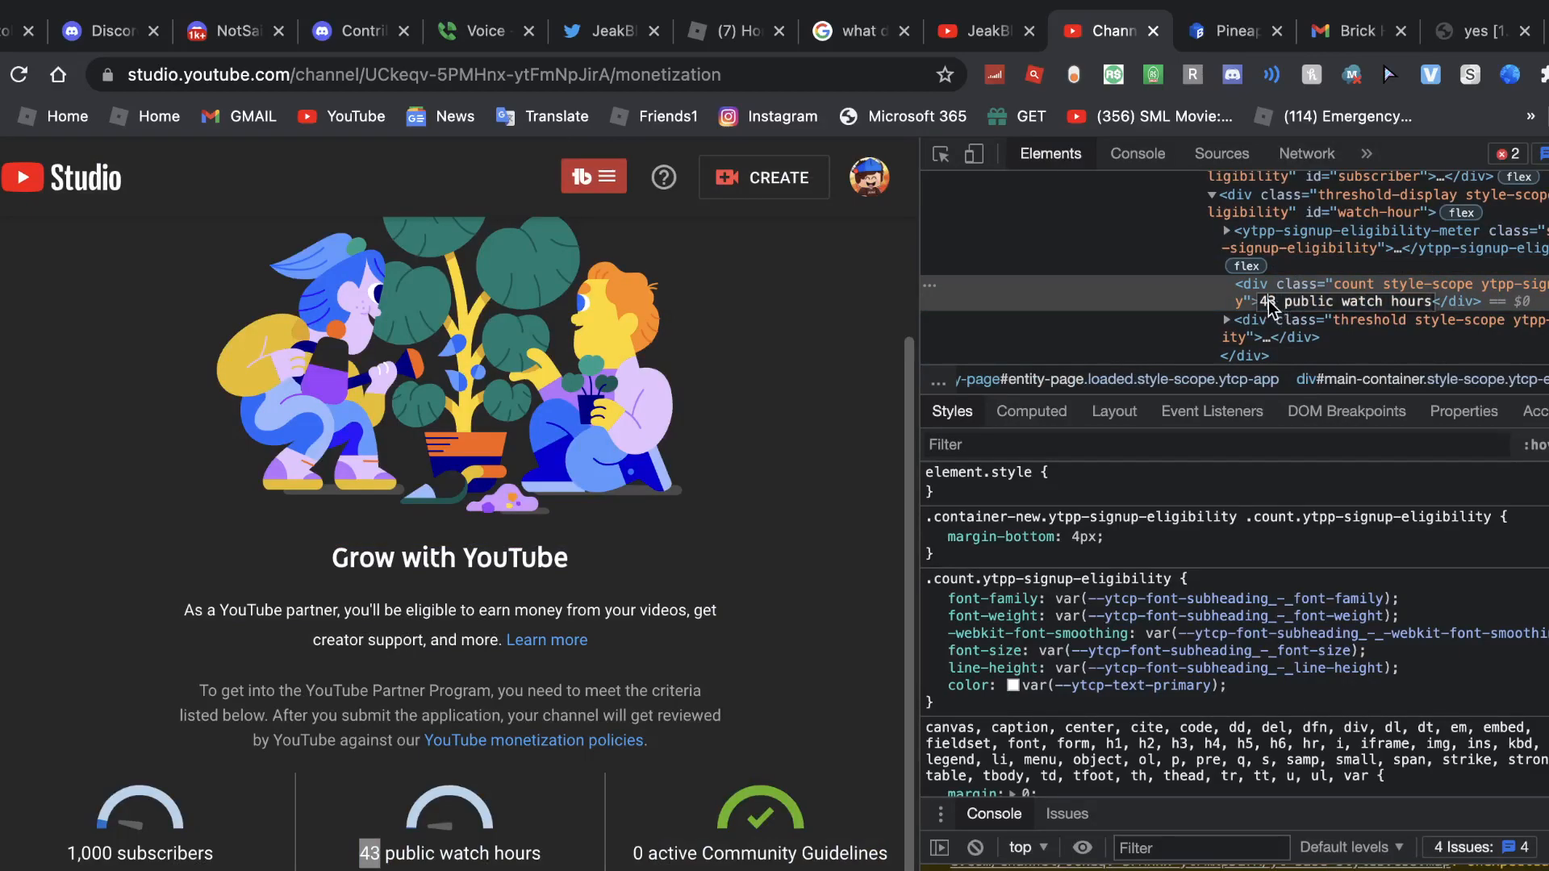
{"action": "type", "text": "4,00"}
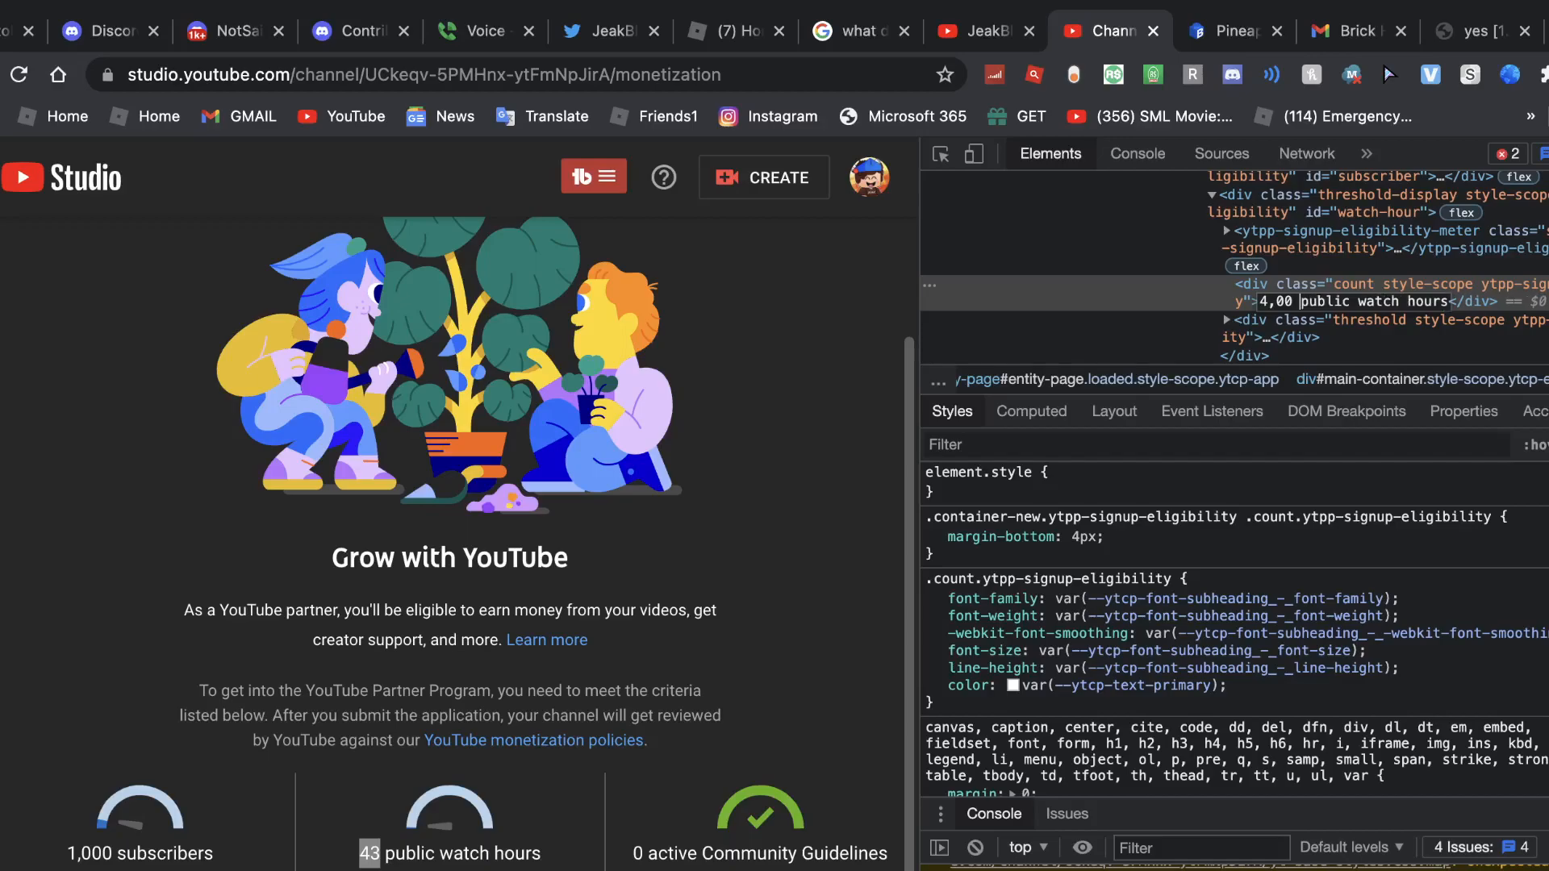
{"action": "type", "text": " 0"}
{"action": "key", "text": "Return"}
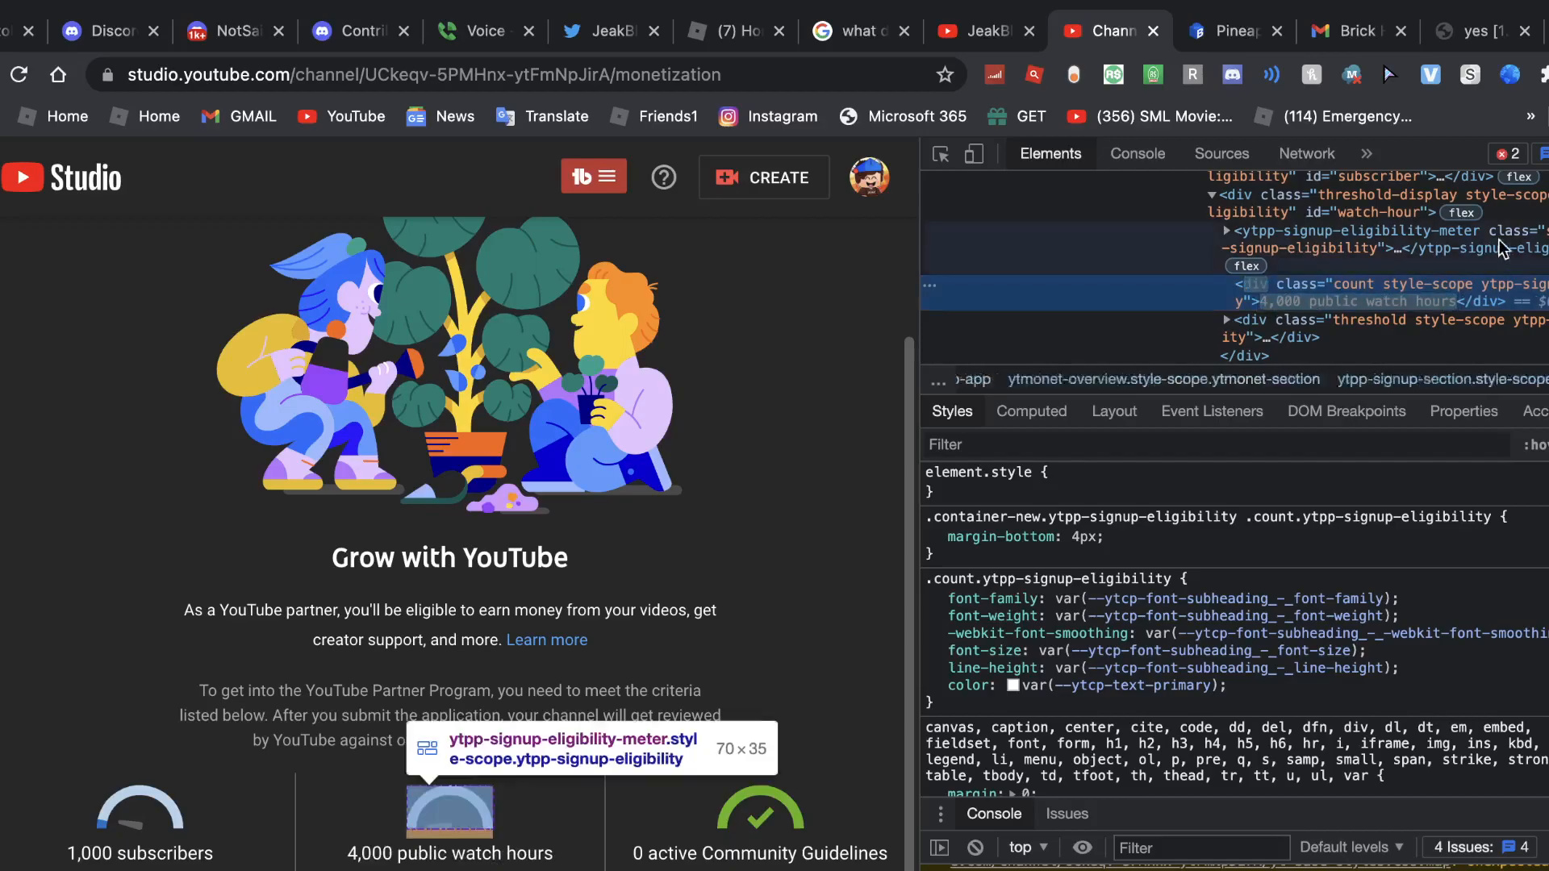
{"action": "key", "text": "F12"}
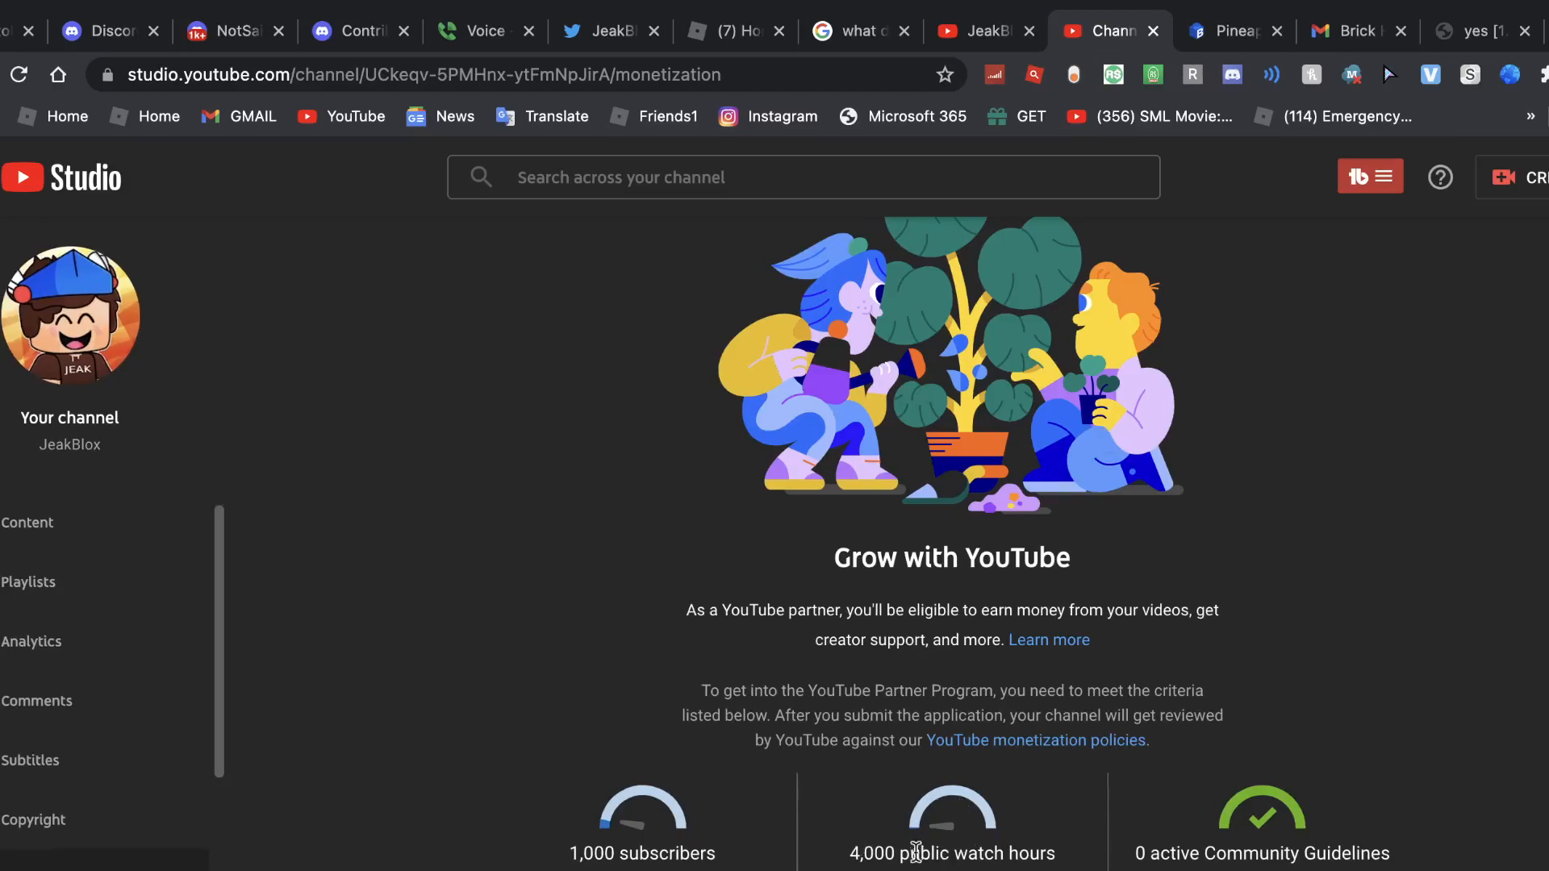
- Go to Live Subscriber Count in the sidebar, showing a live count of 70
{"action": "left_click_drag", "start_coordinate": [854, 854], "coordinate": [1052, 854]}
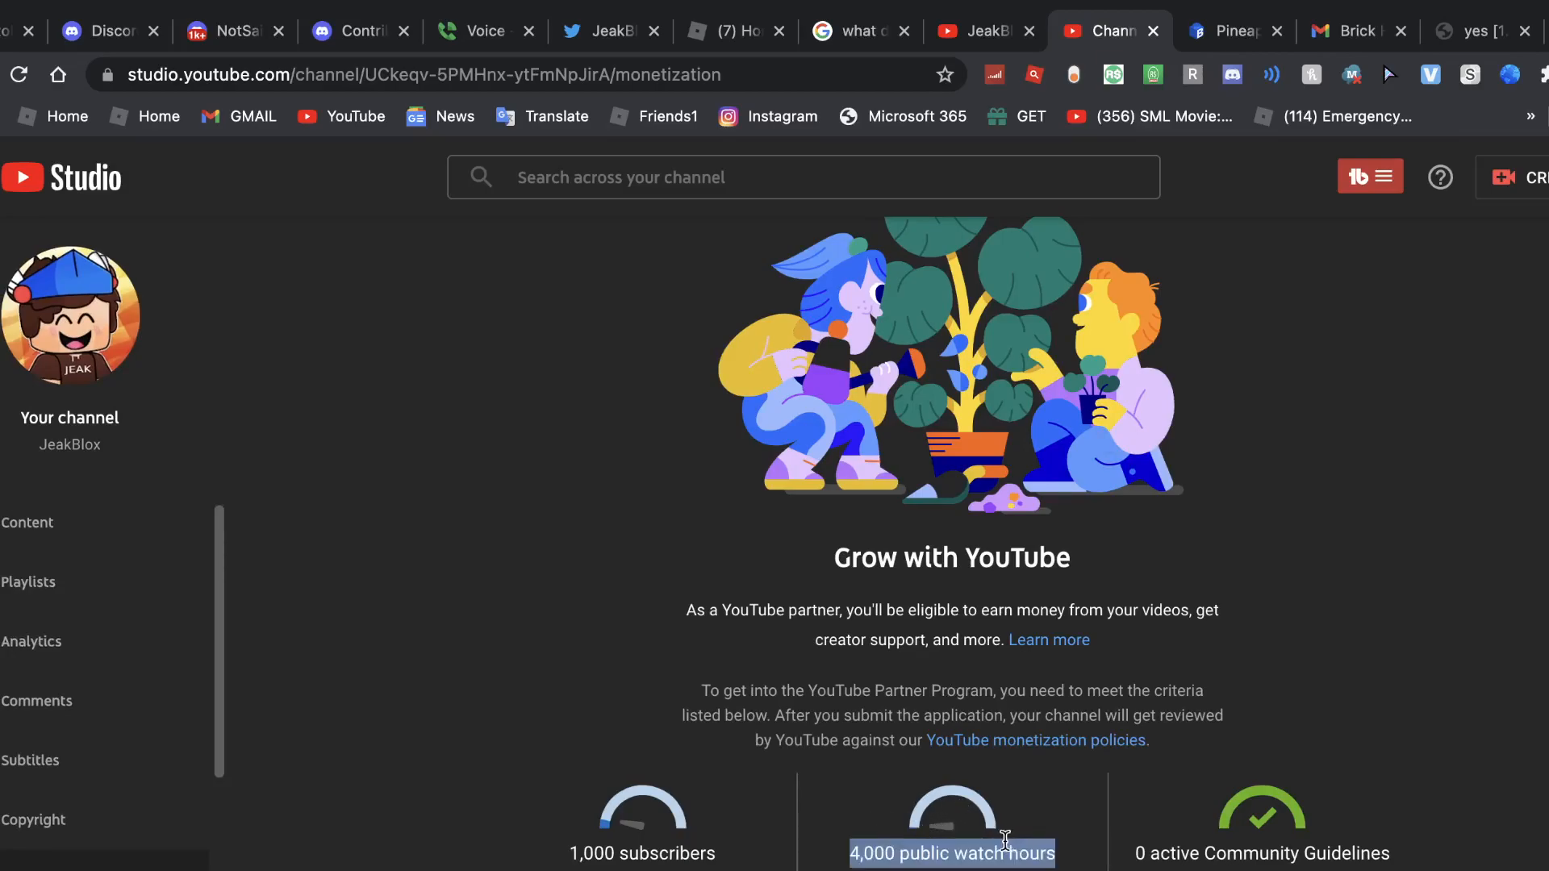
{"action": "left_click", "coordinate": [981, 824]}
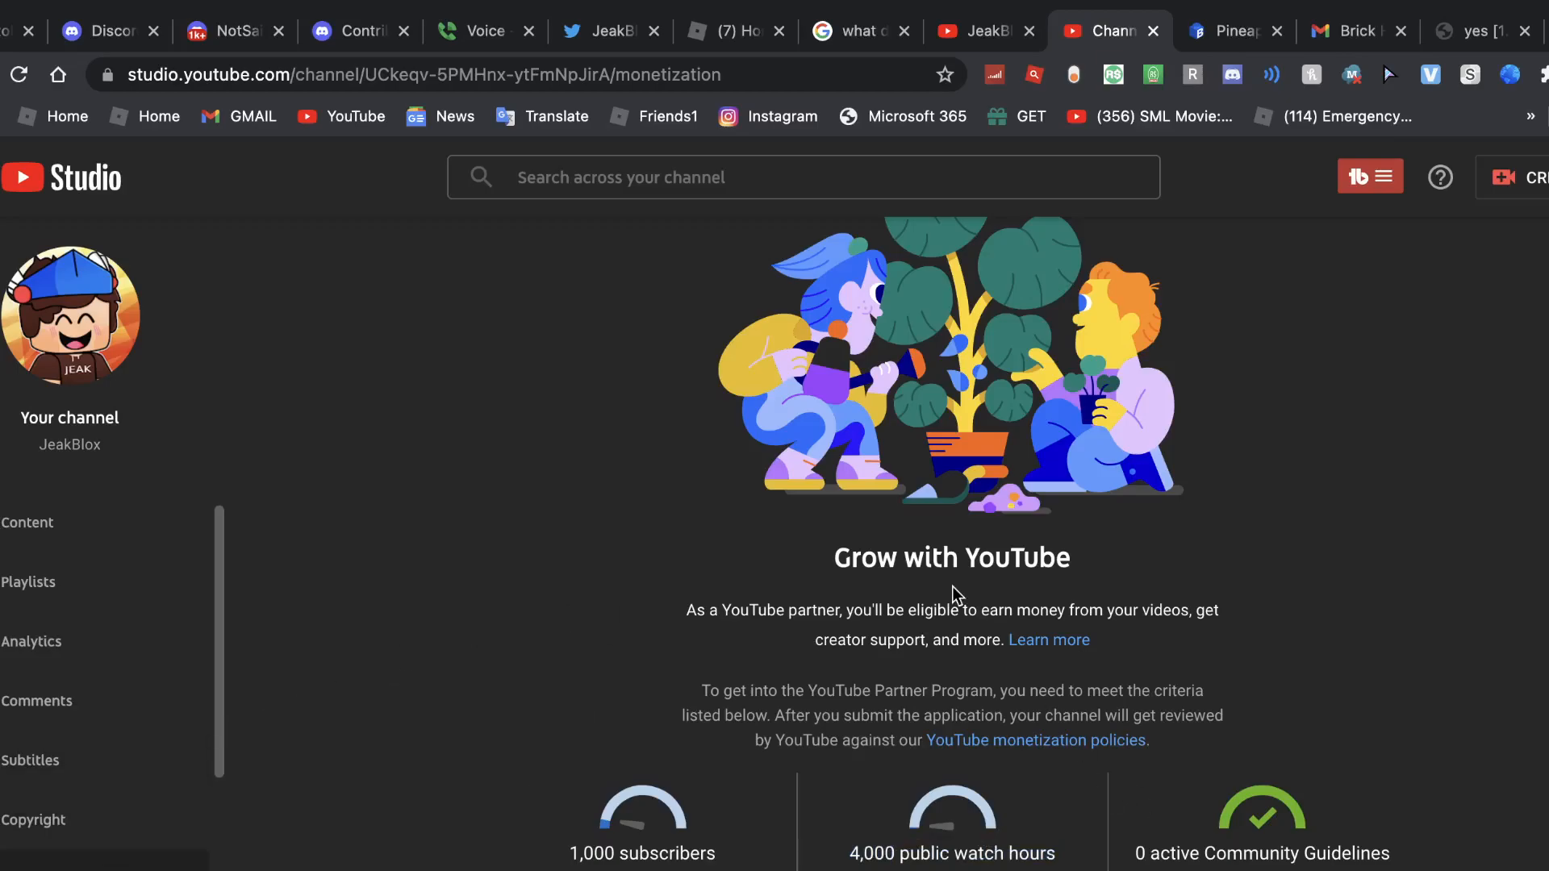
{"action": "scroll", "coordinate": [953, 586], "scroll_direction": "up", "scroll_amount": 3}
{"action": "scroll", "coordinate": [953, 588], "scroll_direction": "down", "scroll_amount": 3}
{"action": "scroll", "coordinate": [953, 587], "scroll_direction": "up", "scroll_amount": 3}
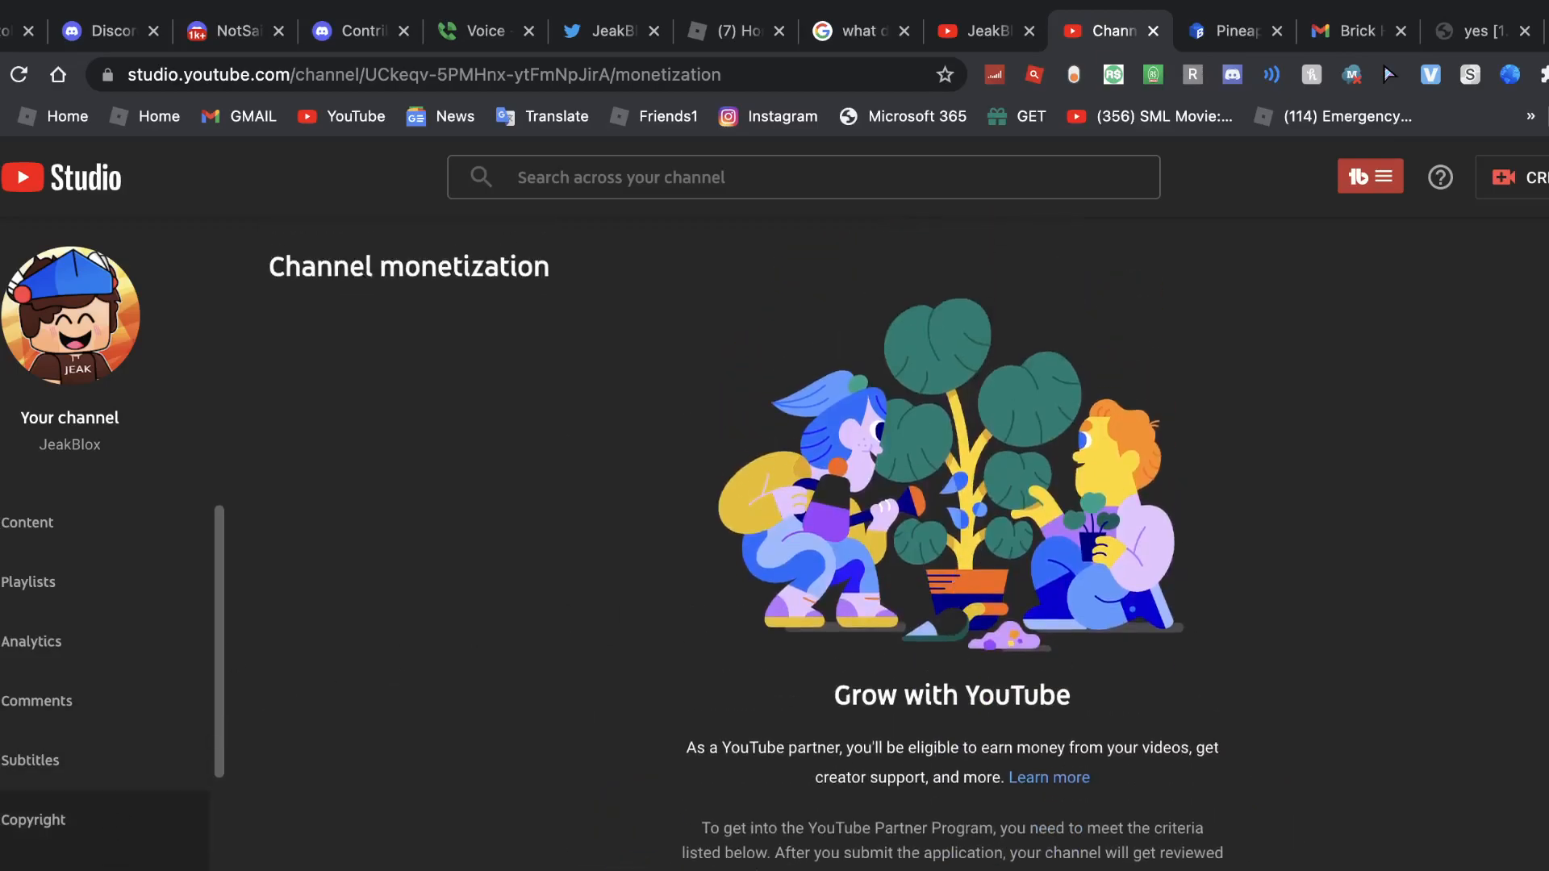
{"action": "scroll", "coordinate": [49, 826], "scroll_direction": "down", "scroll_amount": 3}
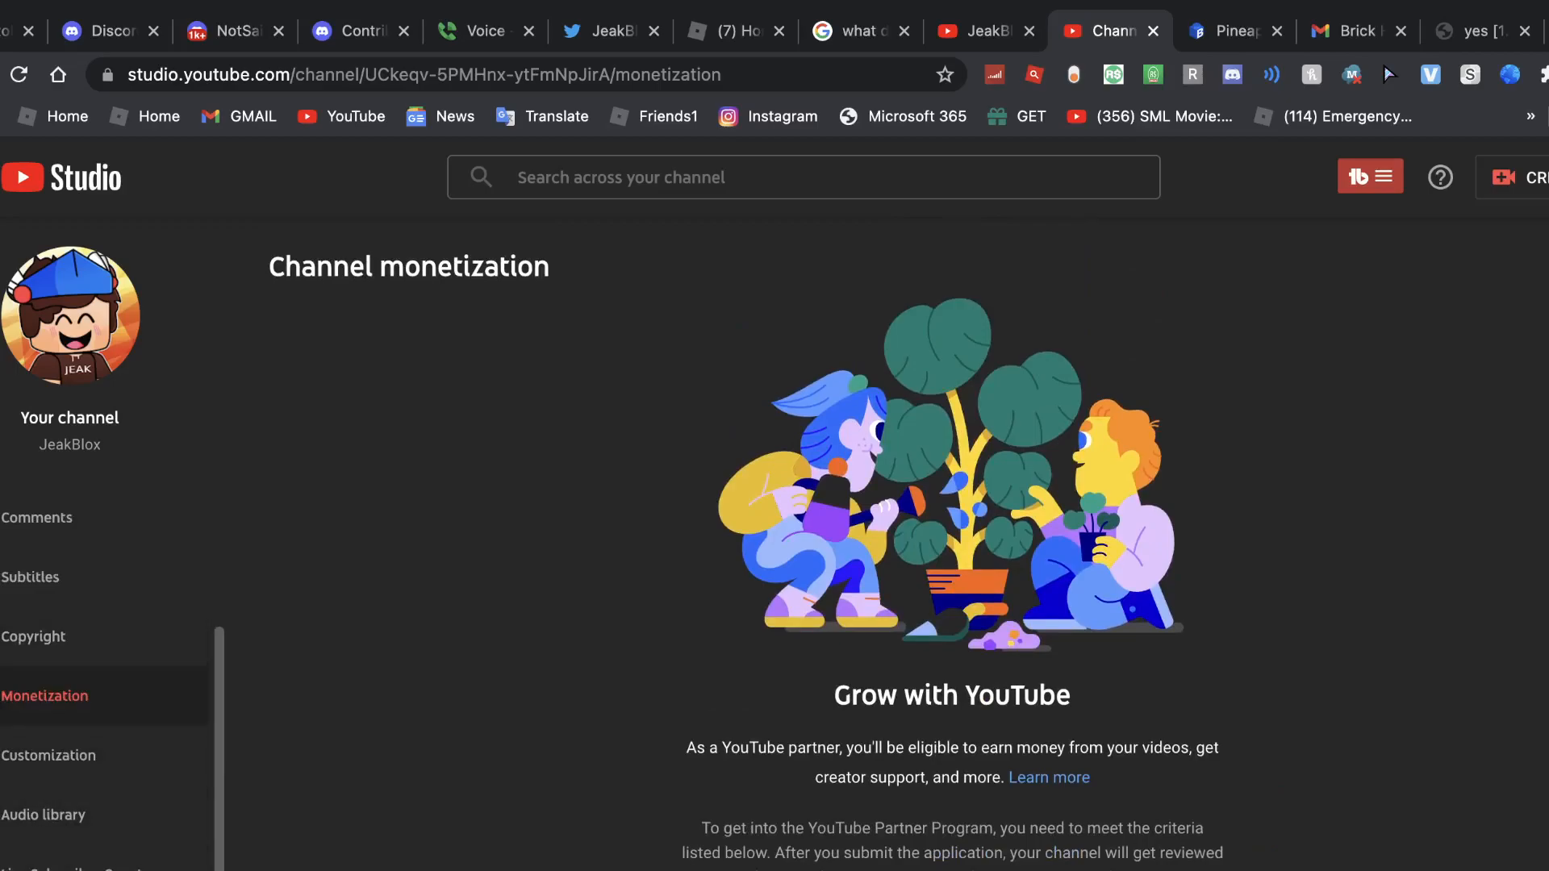
{"action": "left_click", "coordinate": [72, 865]}
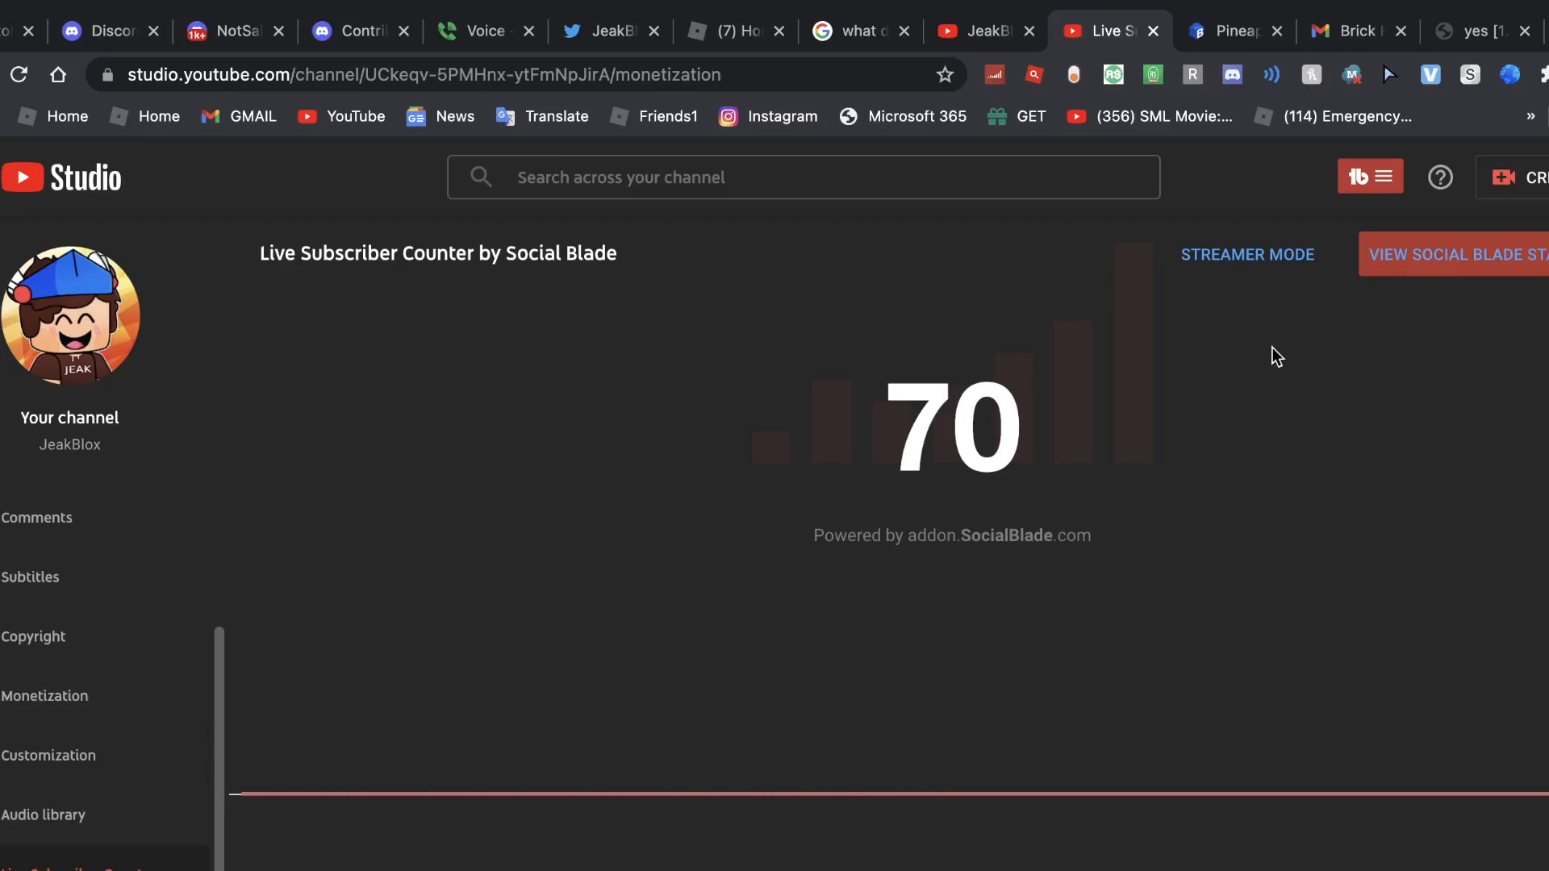
- Visit Subtitles, toggle the languages list for People that i hate, then go to Content
{"action": "left_click", "coordinate": [35, 569]}
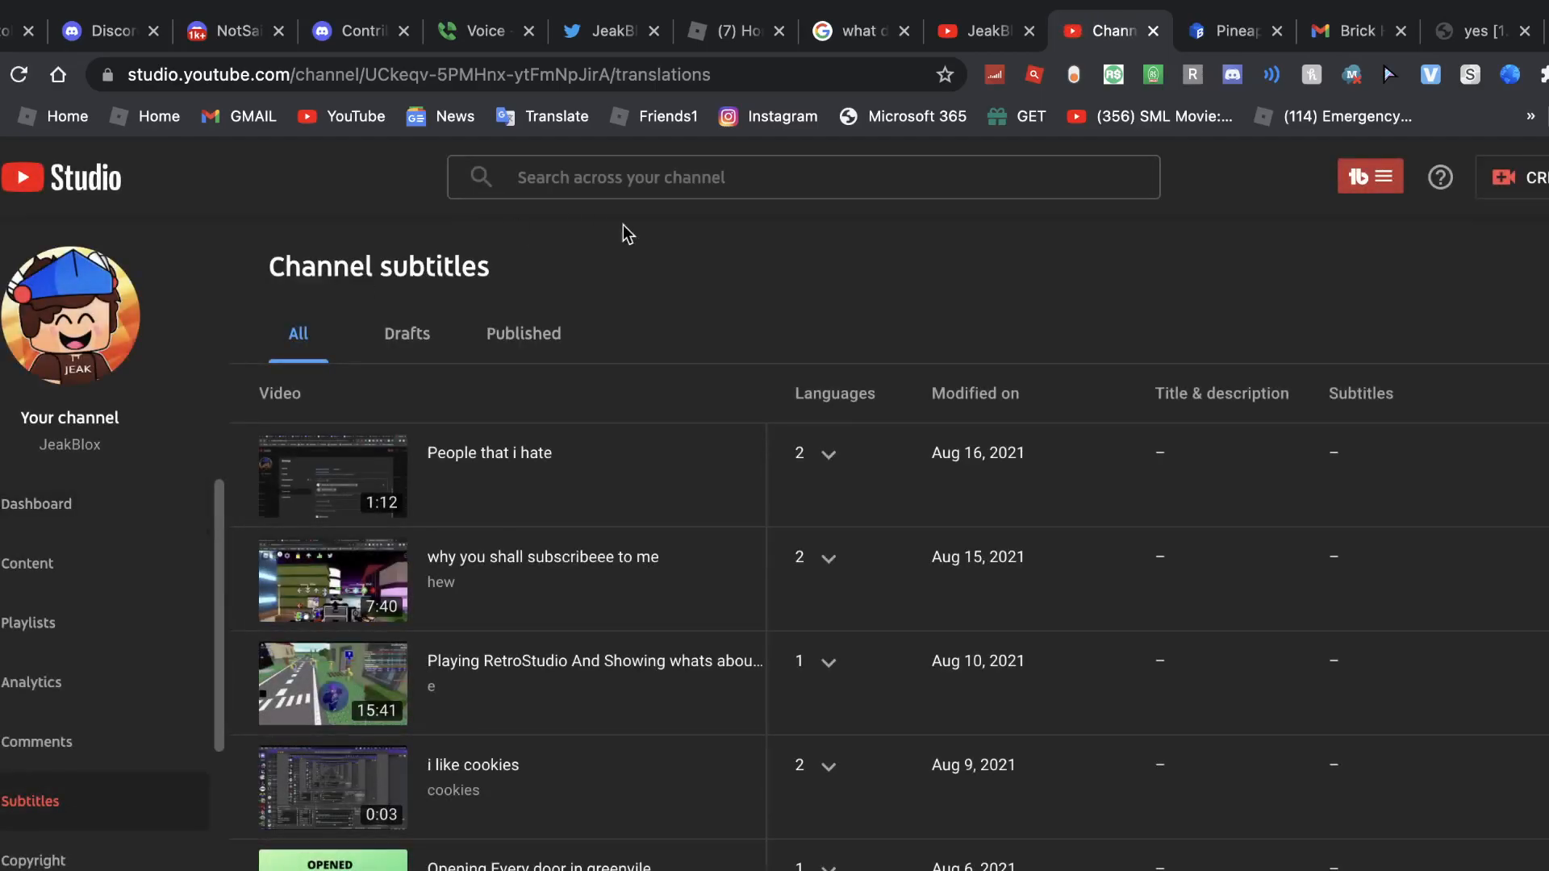
{"action": "left_click", "coordinate": [827, 454]}
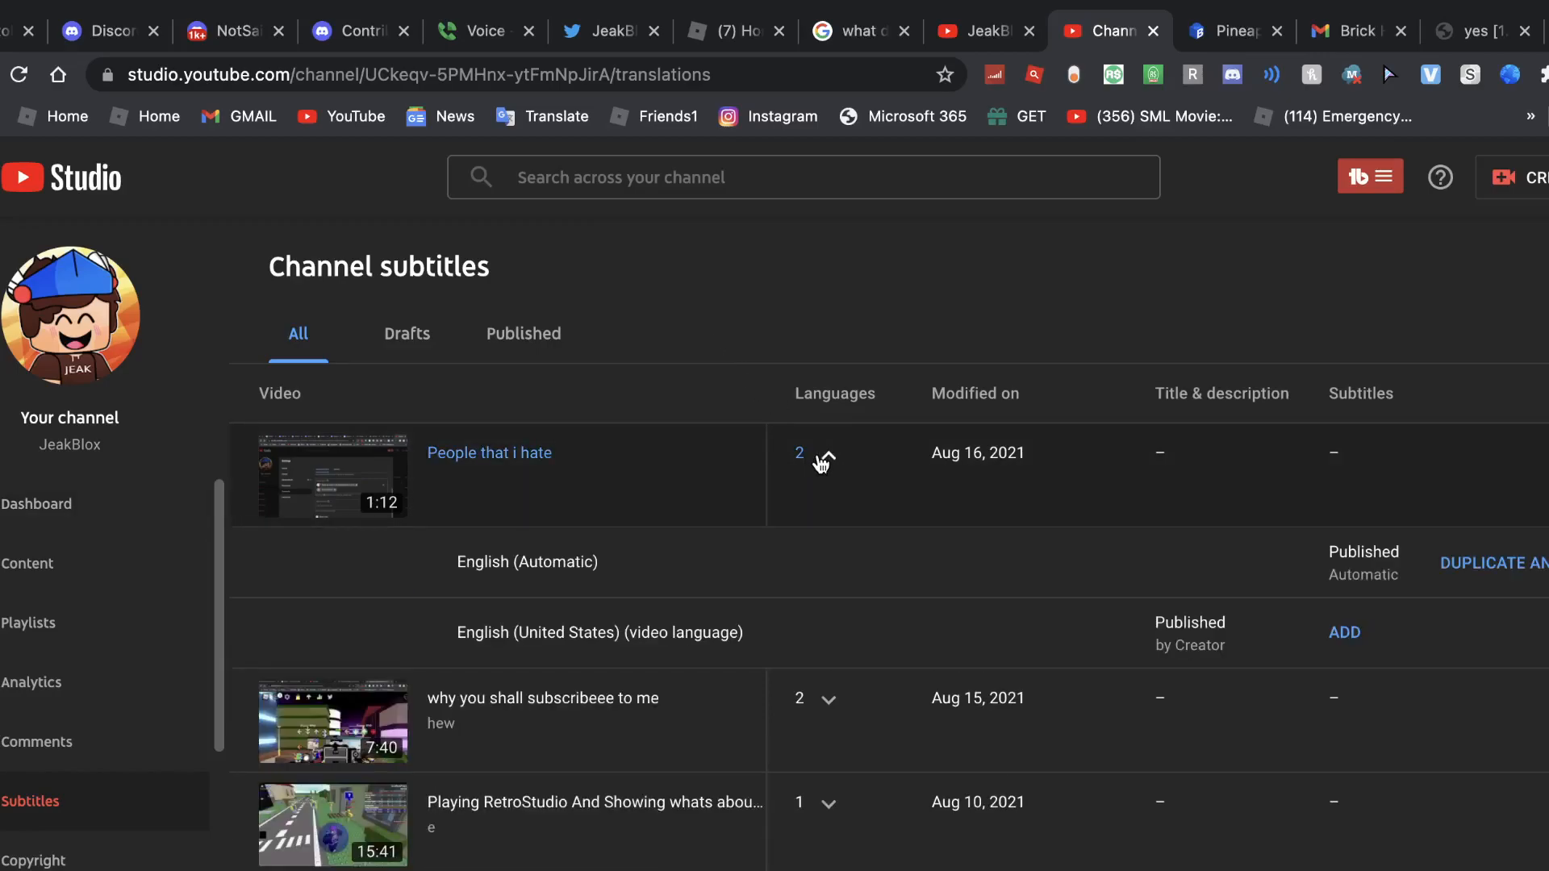
{"action": "left_click", "coordinate": [824, 457]}
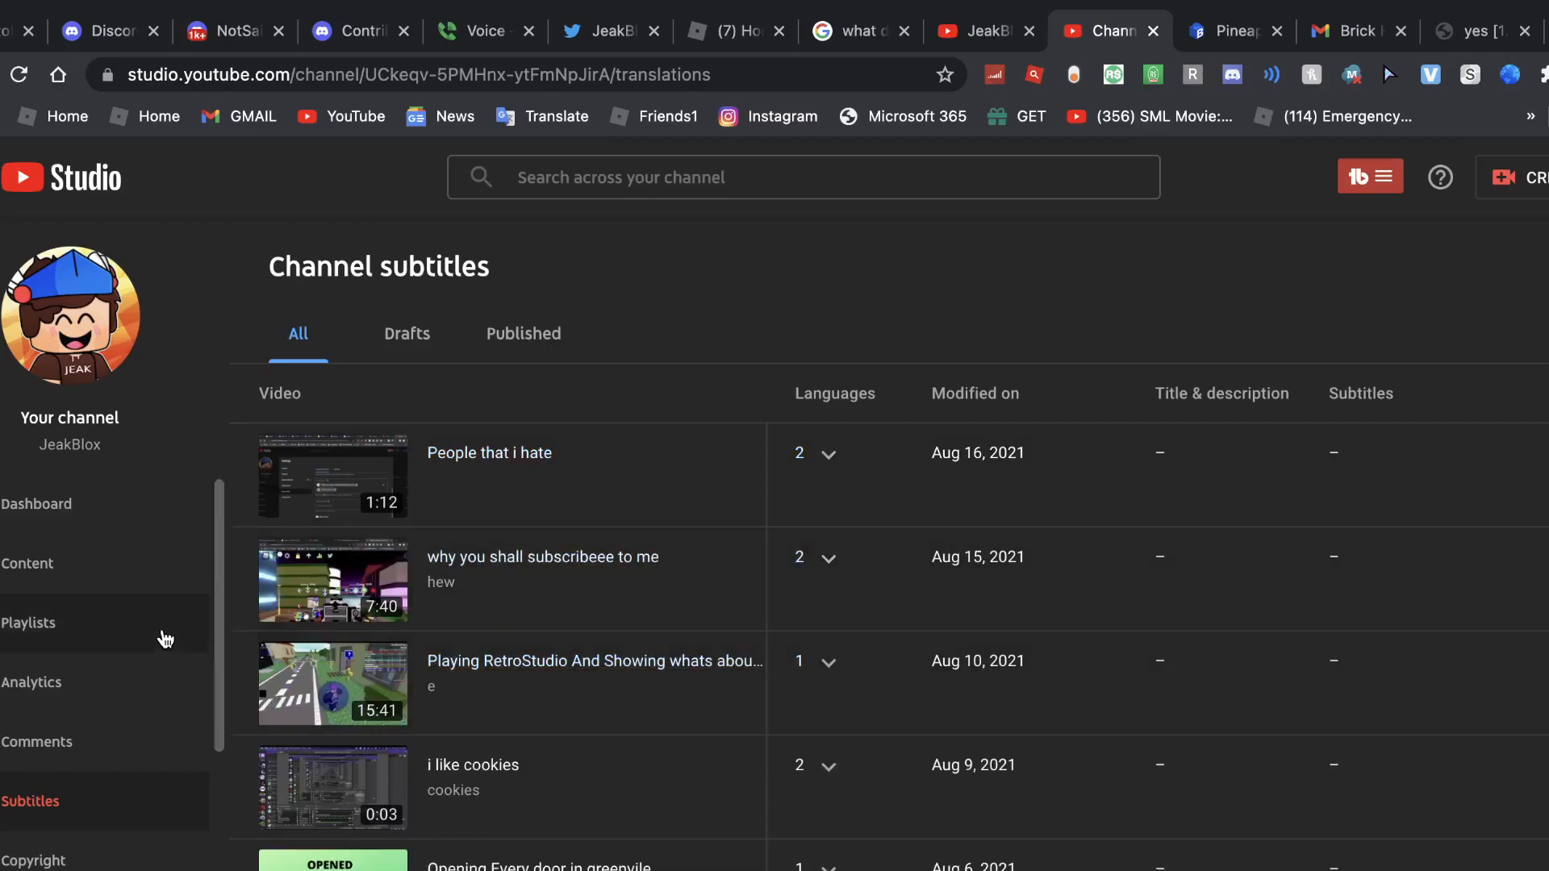
{"action": "left_click", "coordinate": [119, 564]}
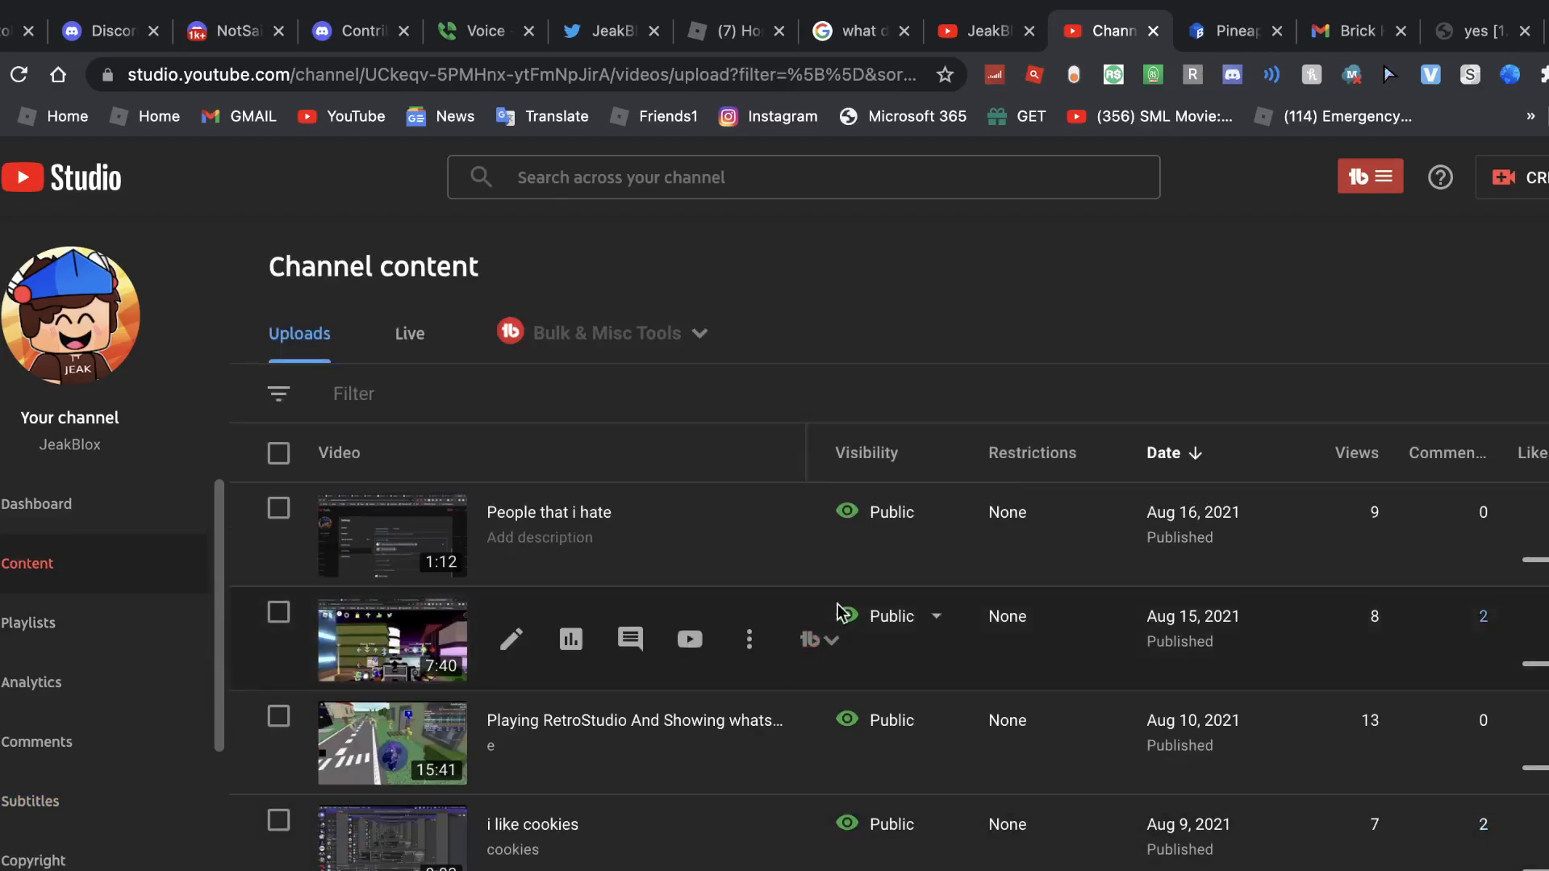
- Open the first upload, People that i hate, from the Channel content list
{"action": "mouse_move", "coordinate": [508, 639]}
{"action": "left_click", "coordinate": [413, 551]}
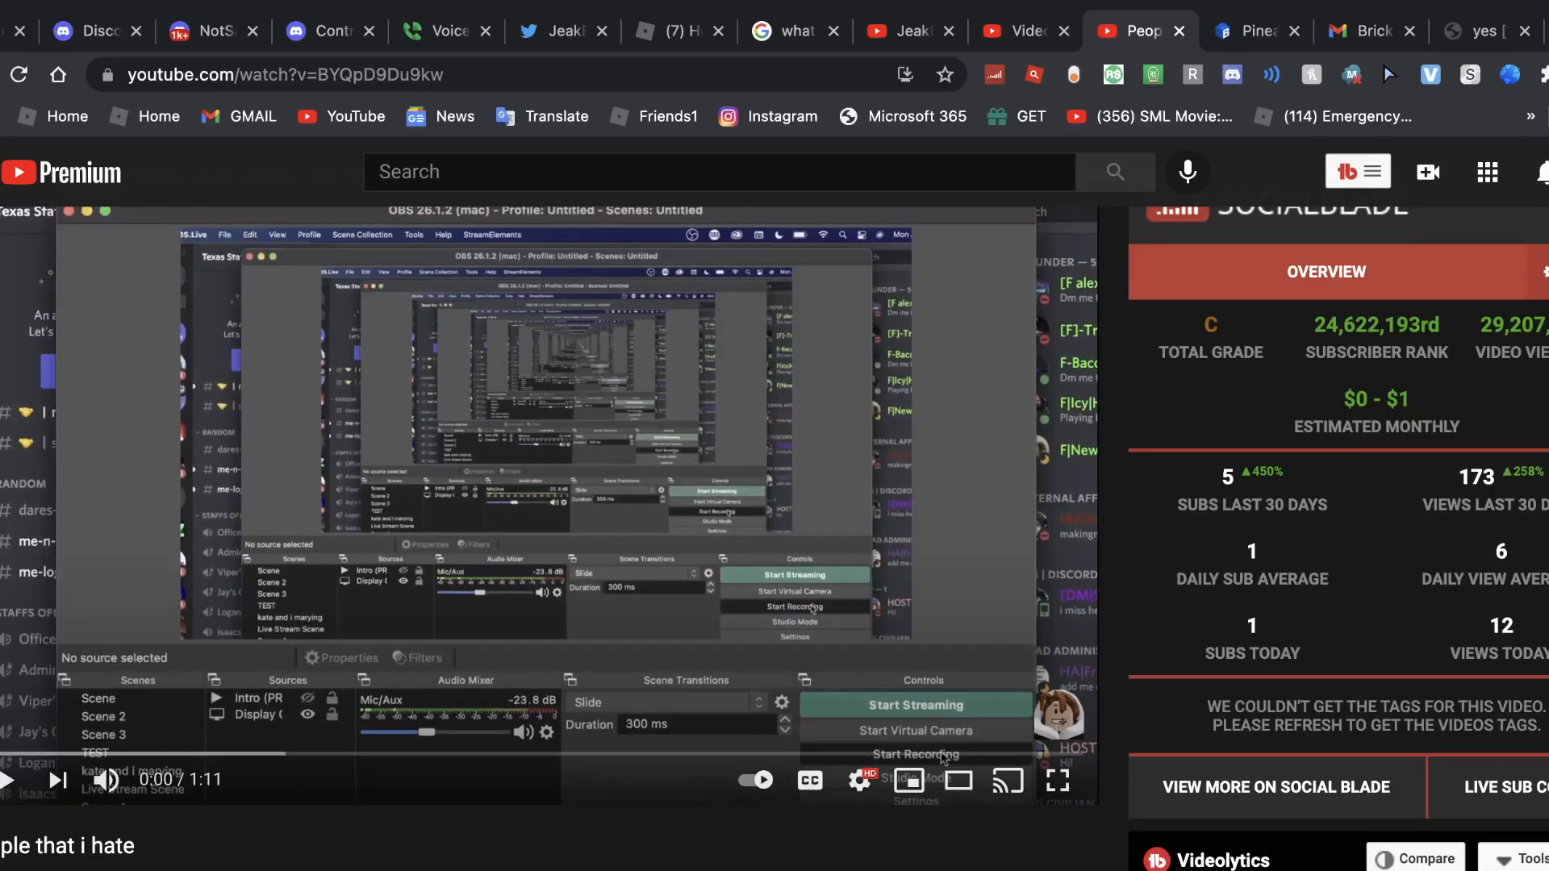
{"action": "scroll", "coordinate": [774, 484], "scroll_direction": "down", "scroll_amount": 8}
{"action": "scroll", "coordinate": [775, 484], "scroll_direction": "down", "scroll_amount": 4}
{"action": "scroll", "coordinate": [775, 484], "scroll_direction": "up", "scroll_amount": 2}
{"action": "scroll", "coordinate": [774, 484], "scroll_direction": "up", "scroll_amount": 8}
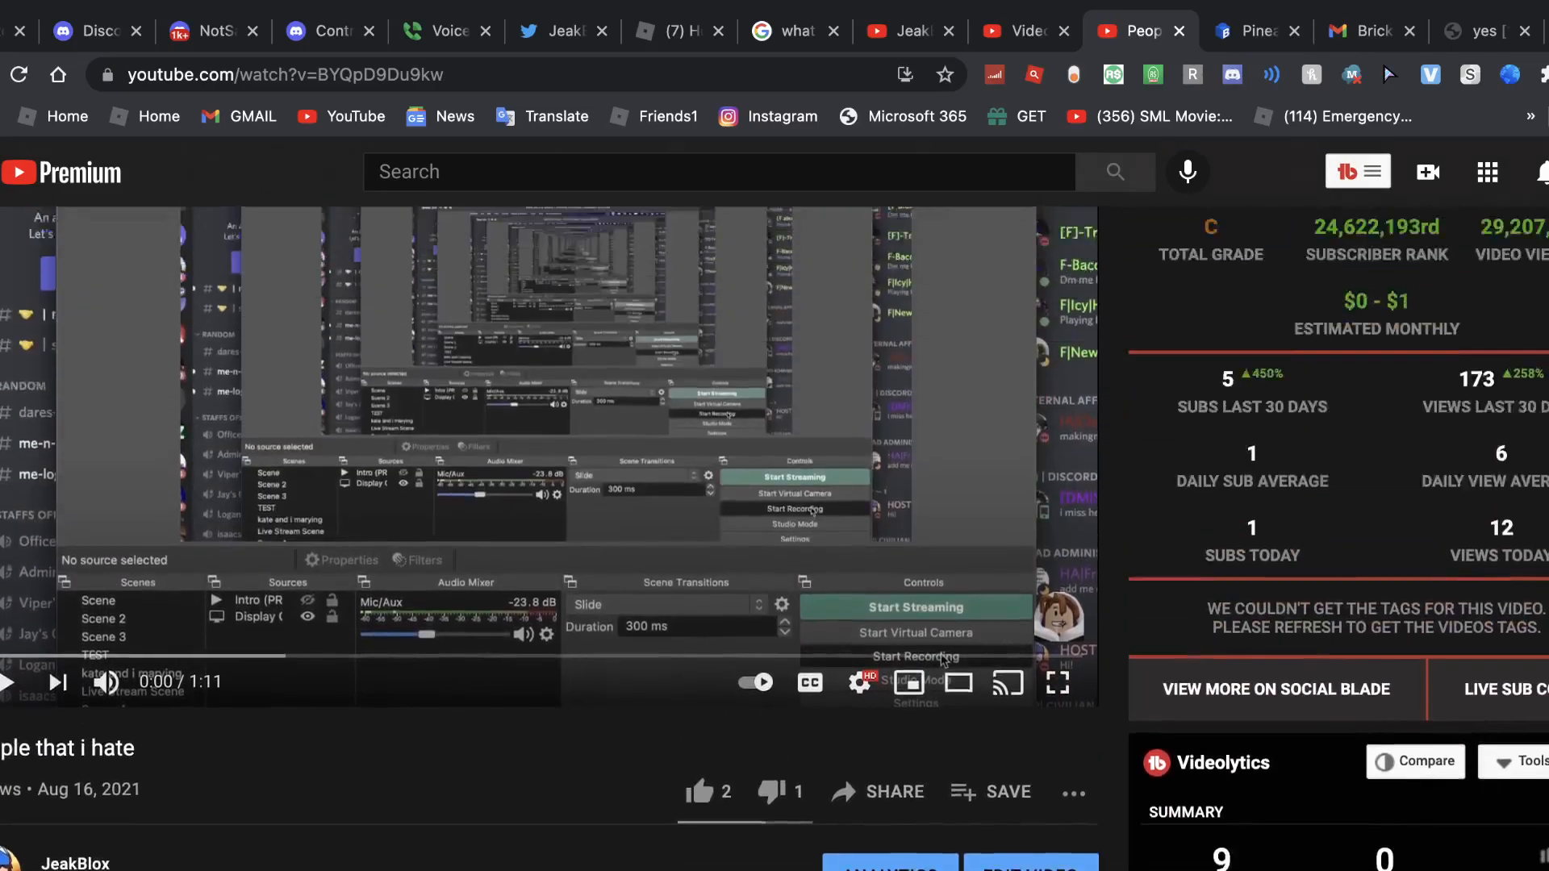
{"action": "scroll", "coordinate": [775, 484], "scroll_direction": "up", "scroll_amount": 3}
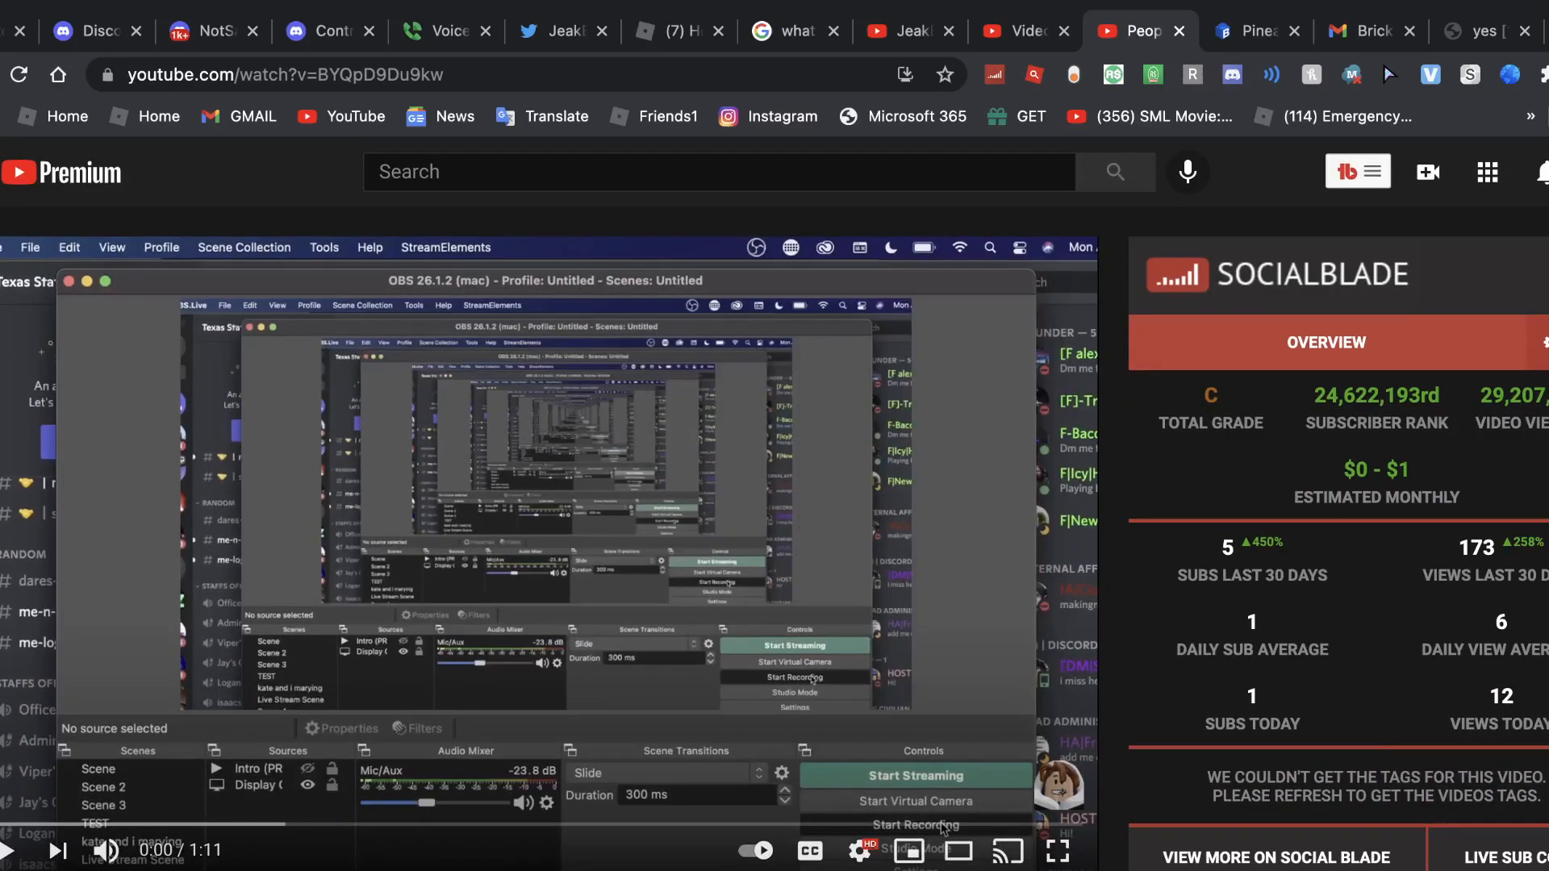
{"action": "scroll", "coordinate": [776, 484], "scroll_direction": "down", "scroll_amount": 2}
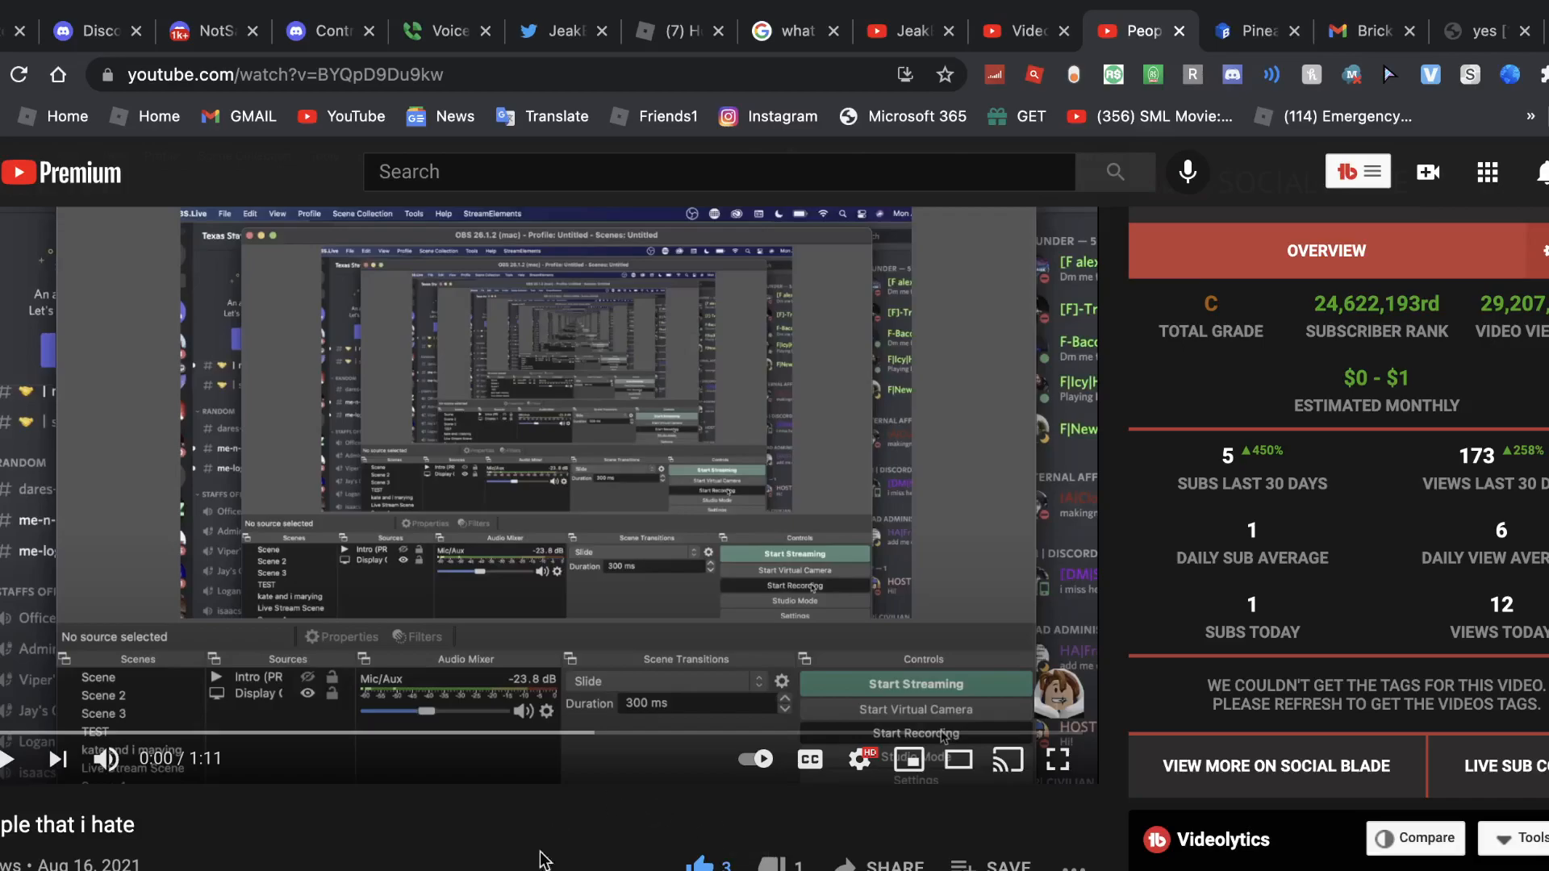
{"action": "scroll", "coordinate": [542, 857], "scroll_direction": "down", "scroll_amount": 3}
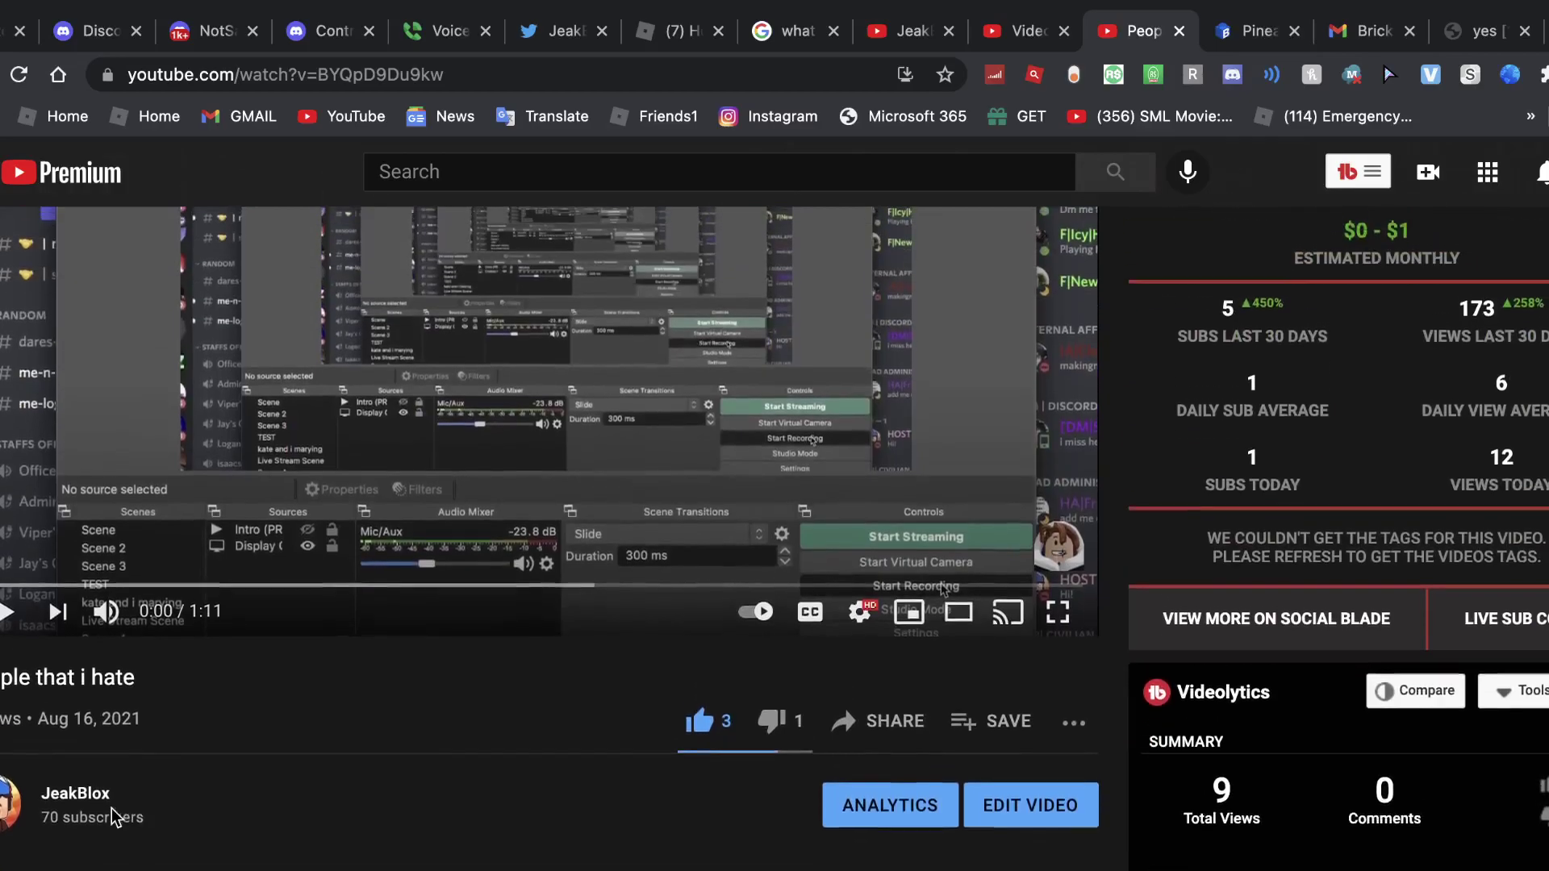
{"action": "scroll", "coordinate": [138, 772], "scroll_direction": "up", "scroll_amount": 1}
- Go to the JeakBlox channel page, then bring the OBS window forward via Mission Control
{"action": "left_click", "coordinate": [121, 798]}
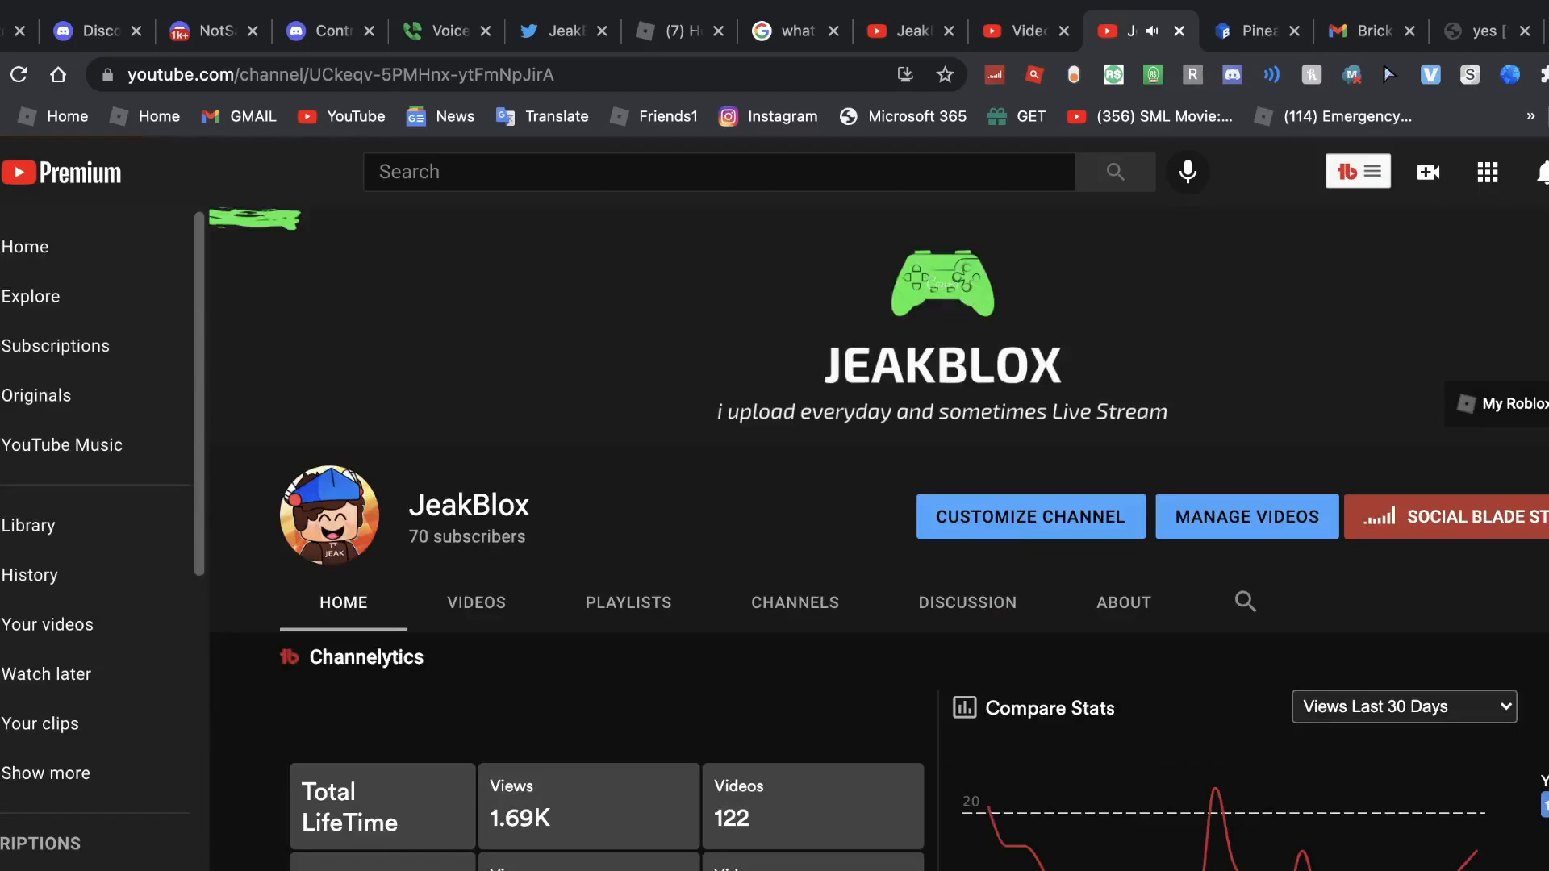
{"action": "scroll", "coordinate": [593, 784], "scroll_direction": "down", "scroll_amount": 8}
{"action": "scroll", "coordinate": [593, 785], "scroll_direction": "down", "scroll_amount": 1}
{"action": "key", "text": "ctrl+Up"}
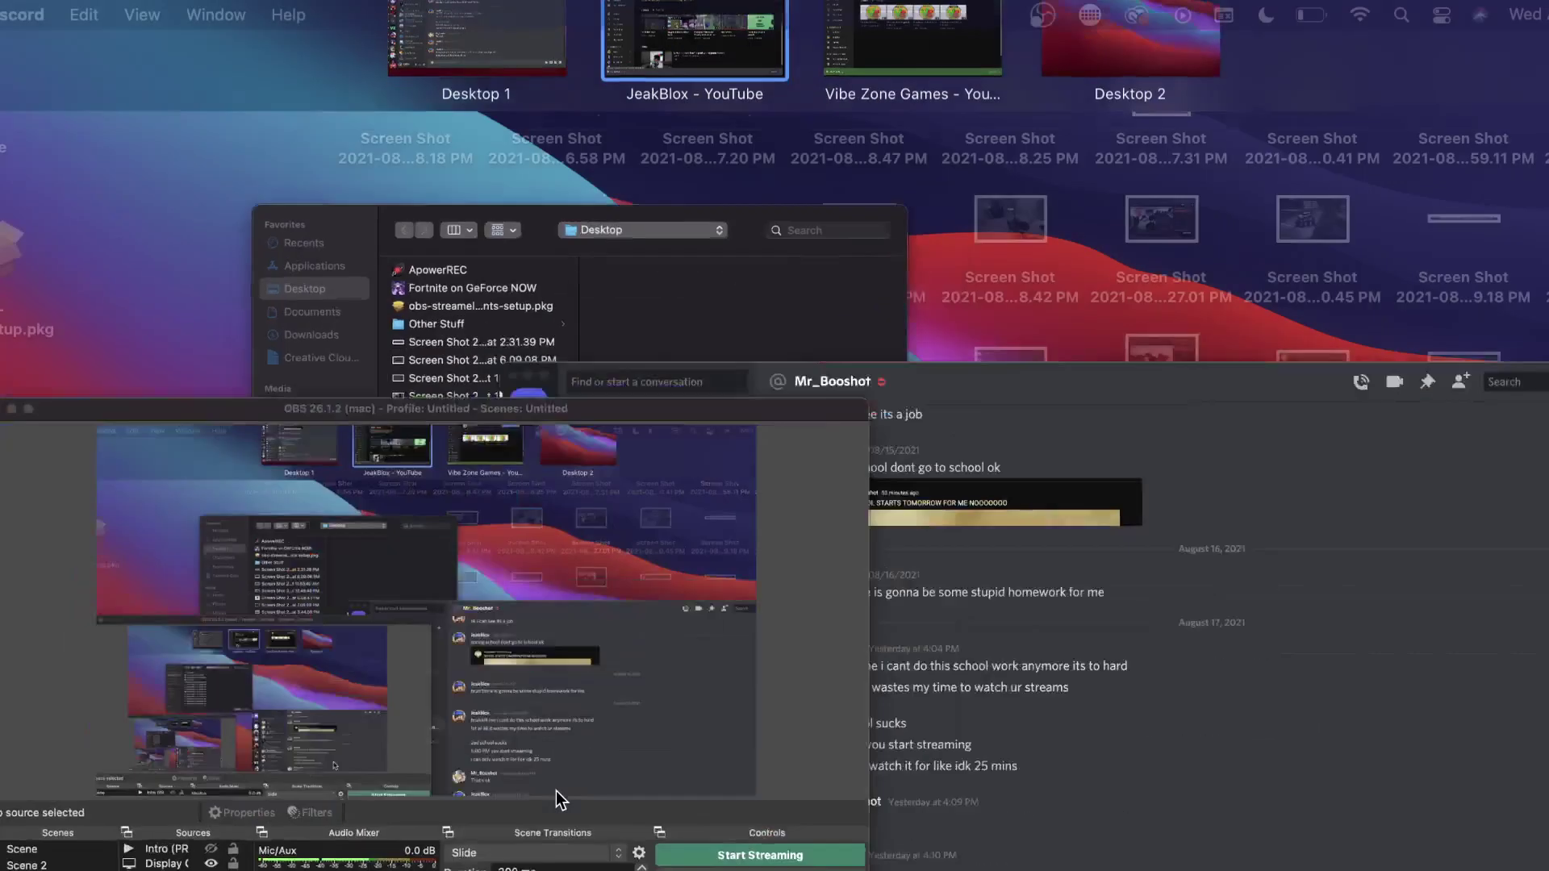
{"action": "left_click", "coordinate": [556, 790]}
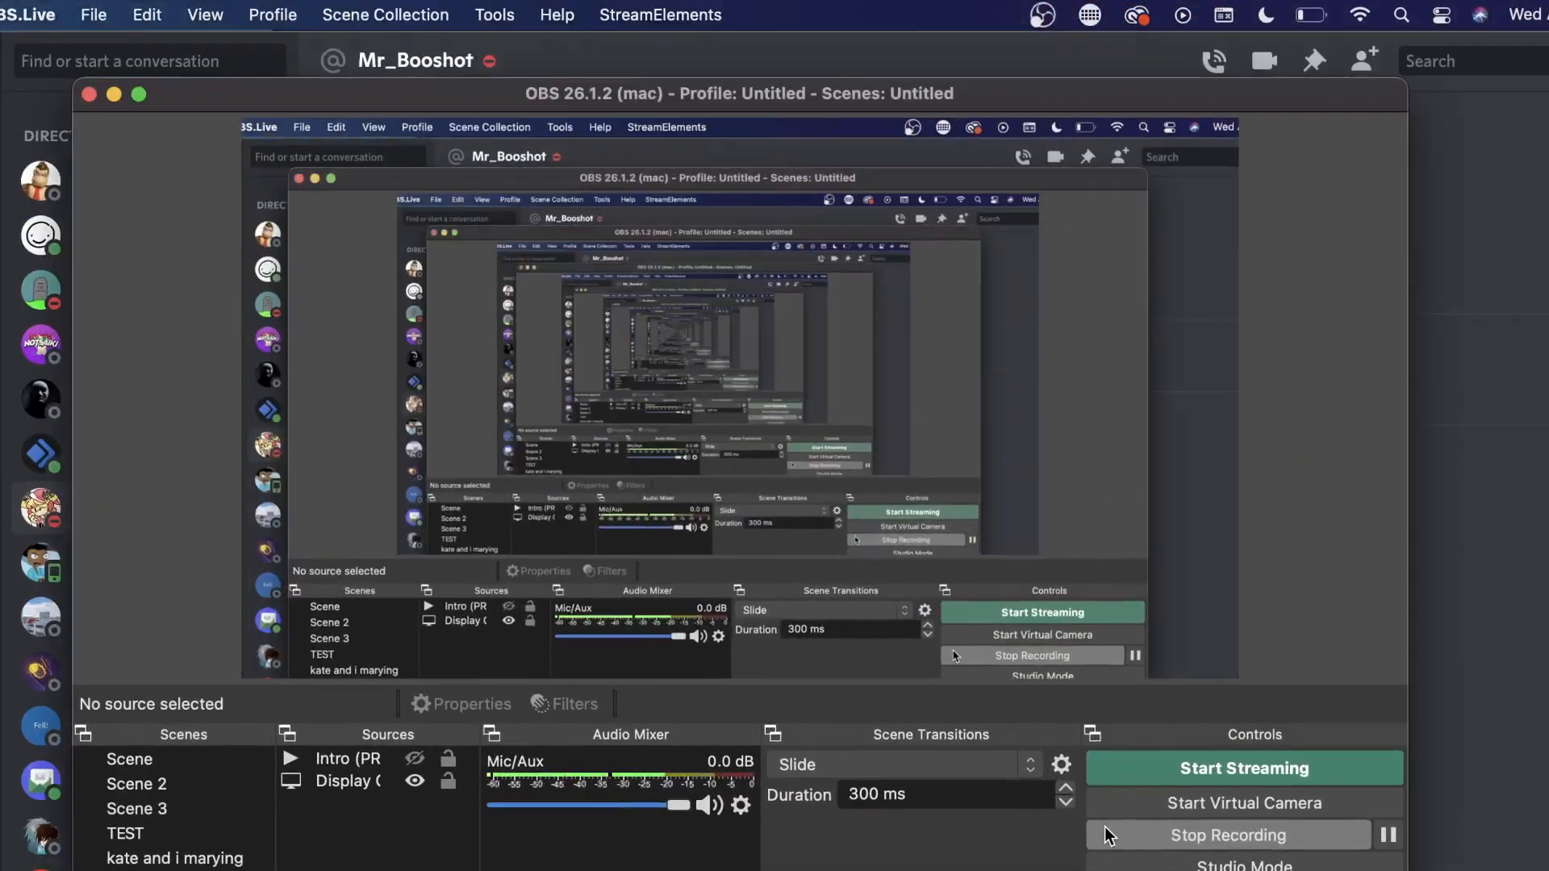